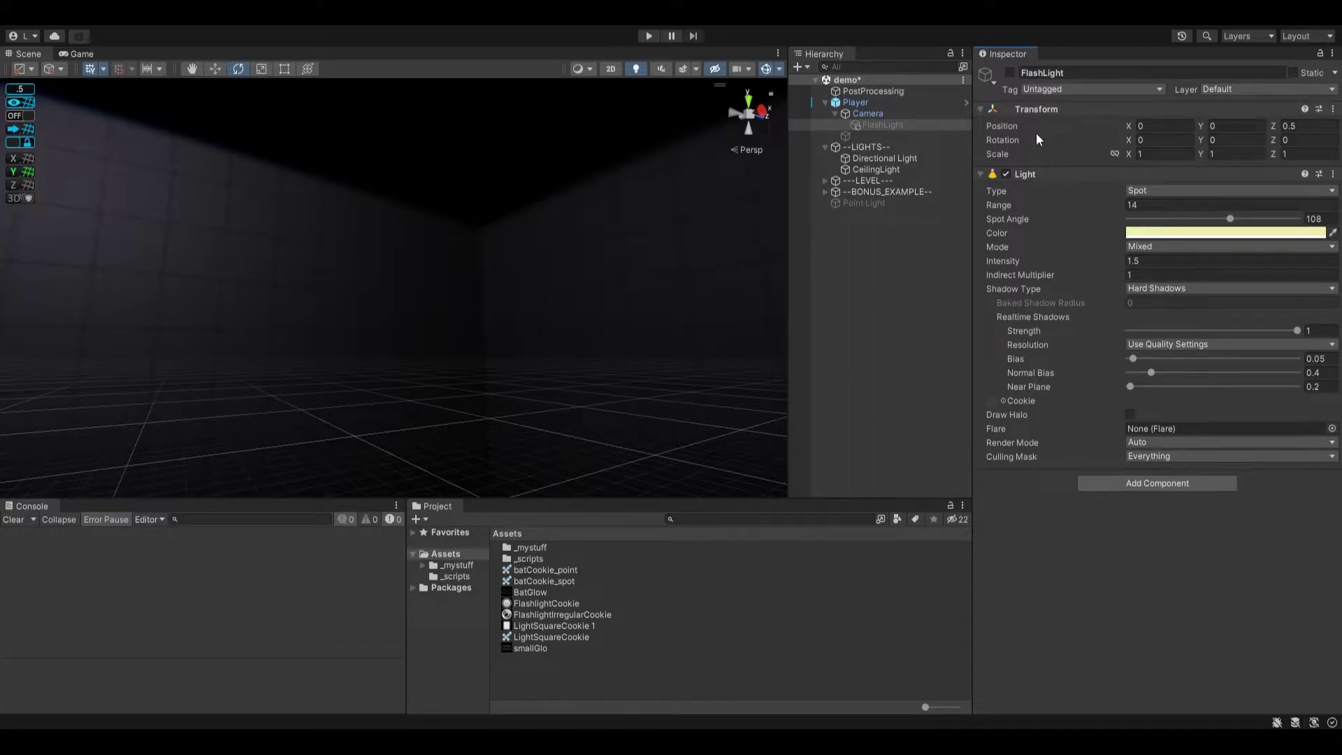
Step: Inspect FlashlightCookie's import settings, trying Point as its light type and returning it to Spotlight
drag(551, 603, 616, 685)
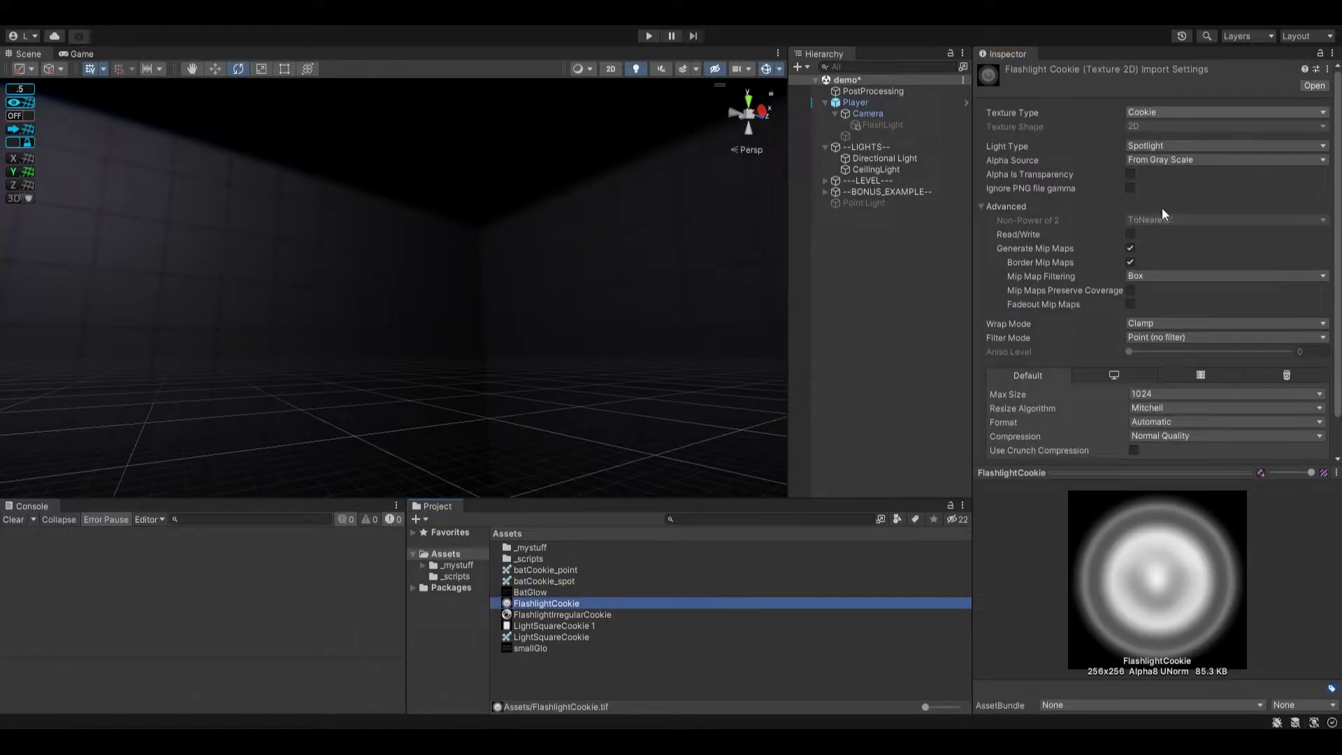
click(1151, 114)
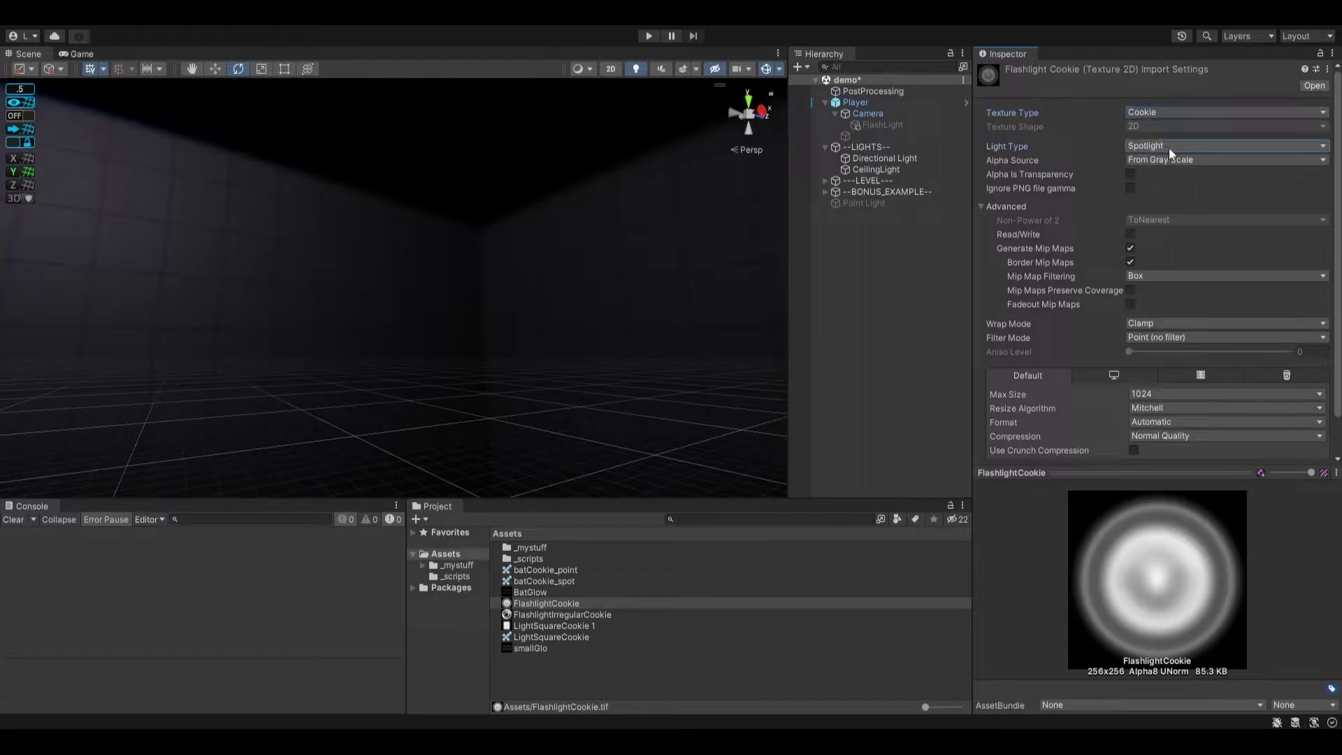
click(1151, 194)
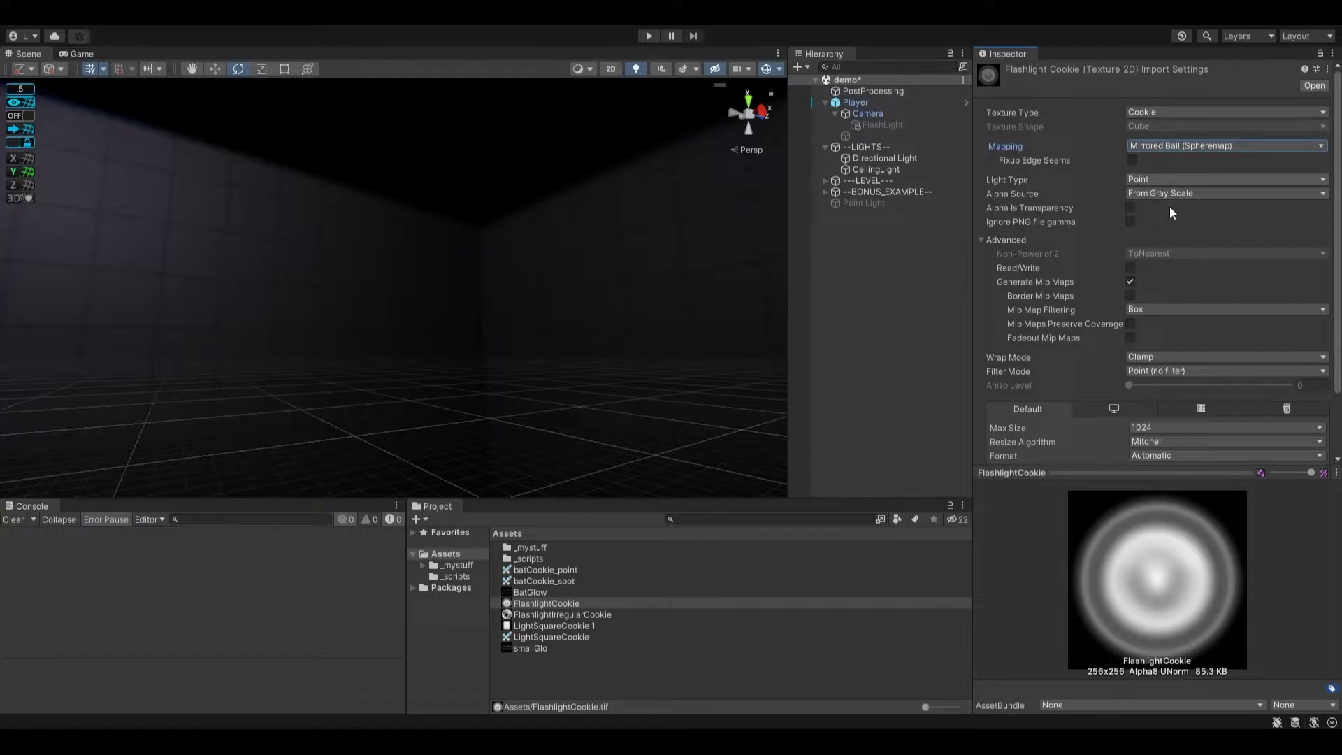
click(1174, 180)
click(1176, 190)
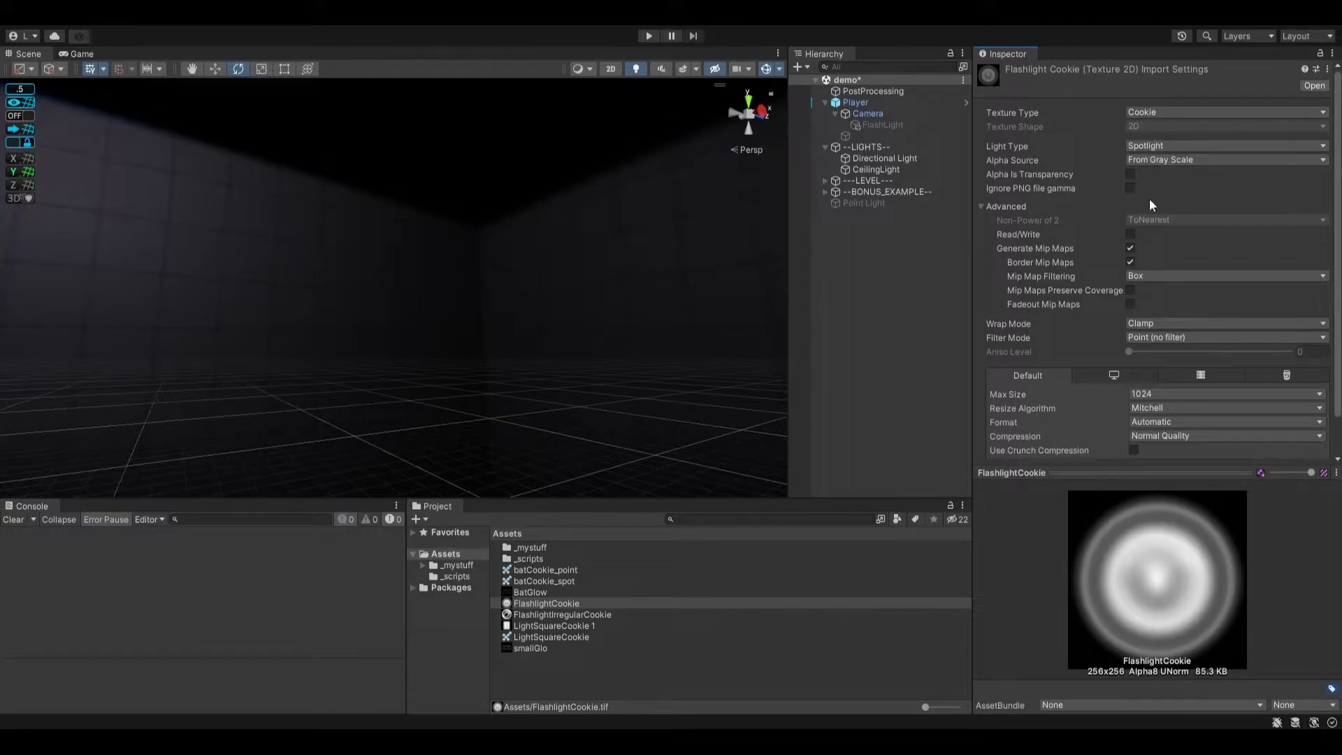
Step: Run the game and assign the FlashlightCookie texture as the FlashLight's cookie
click(78, 54)
click(648, 36)
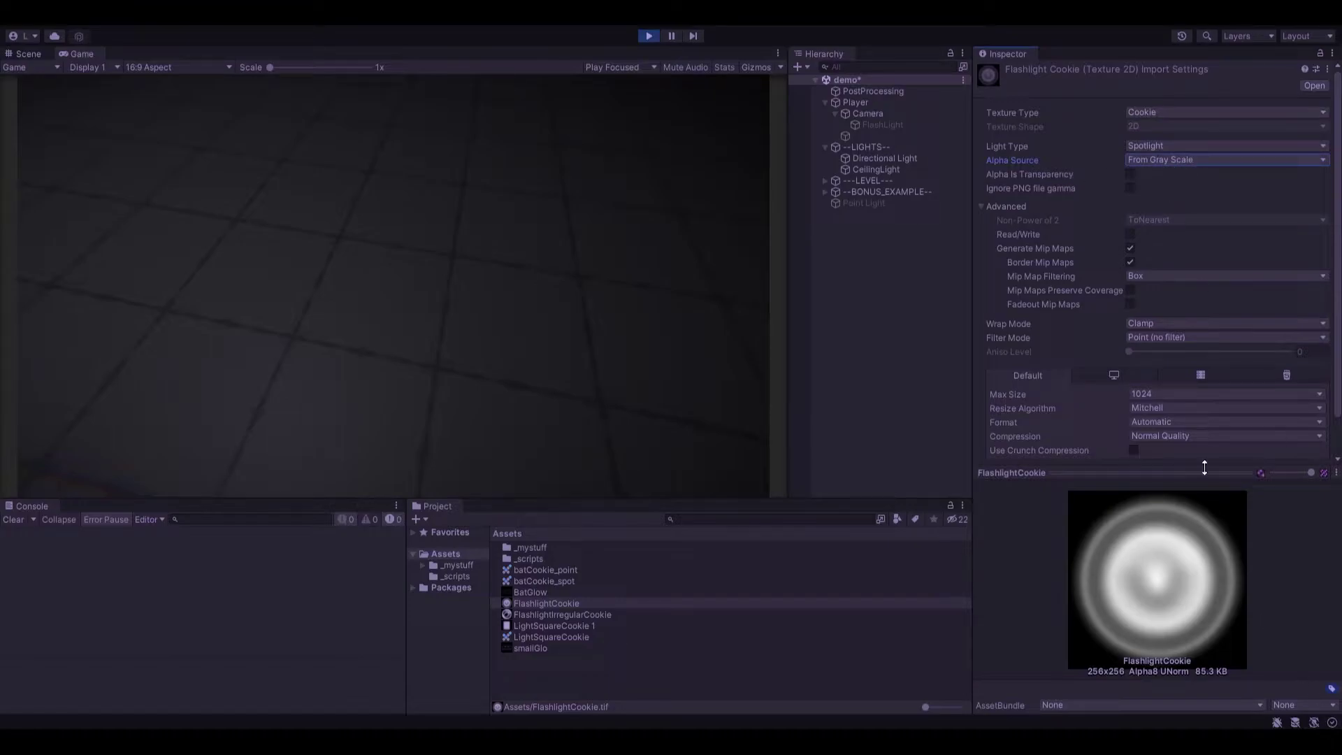
click(884, 124)
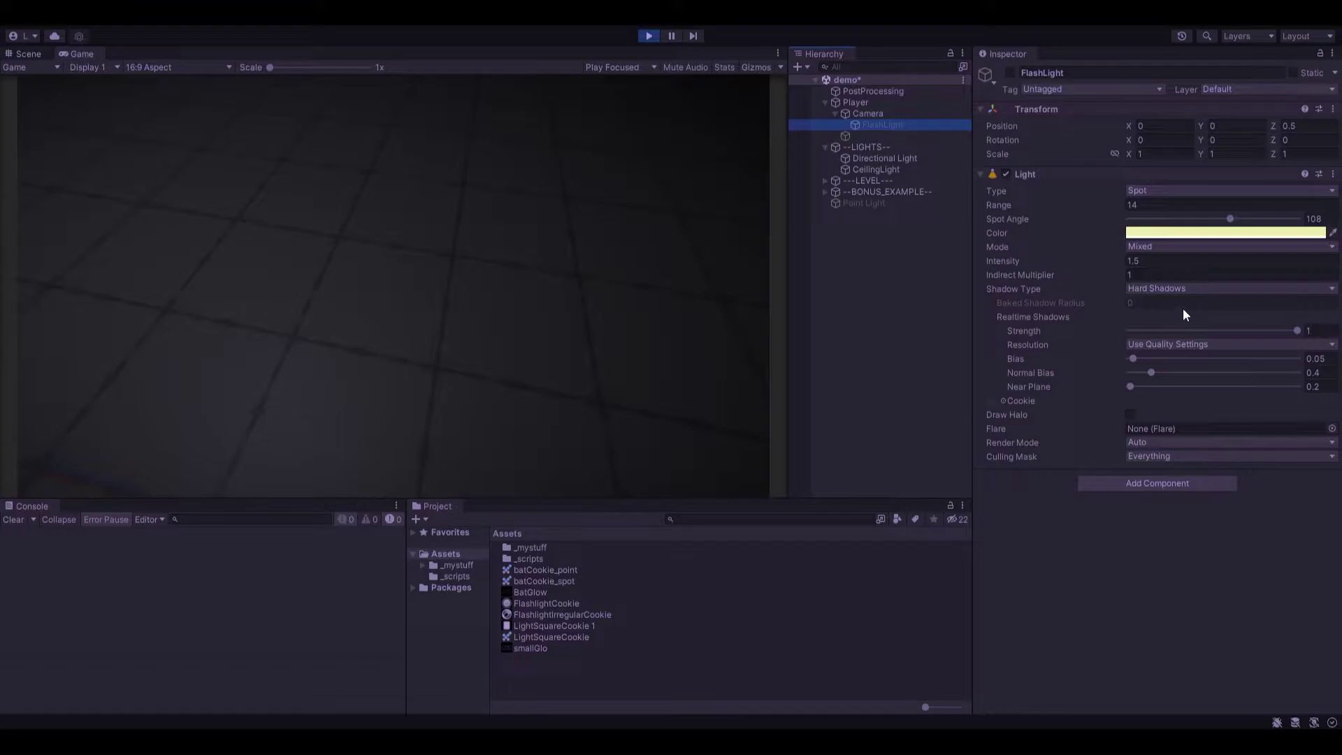
drag(542, 602, 996, 404)
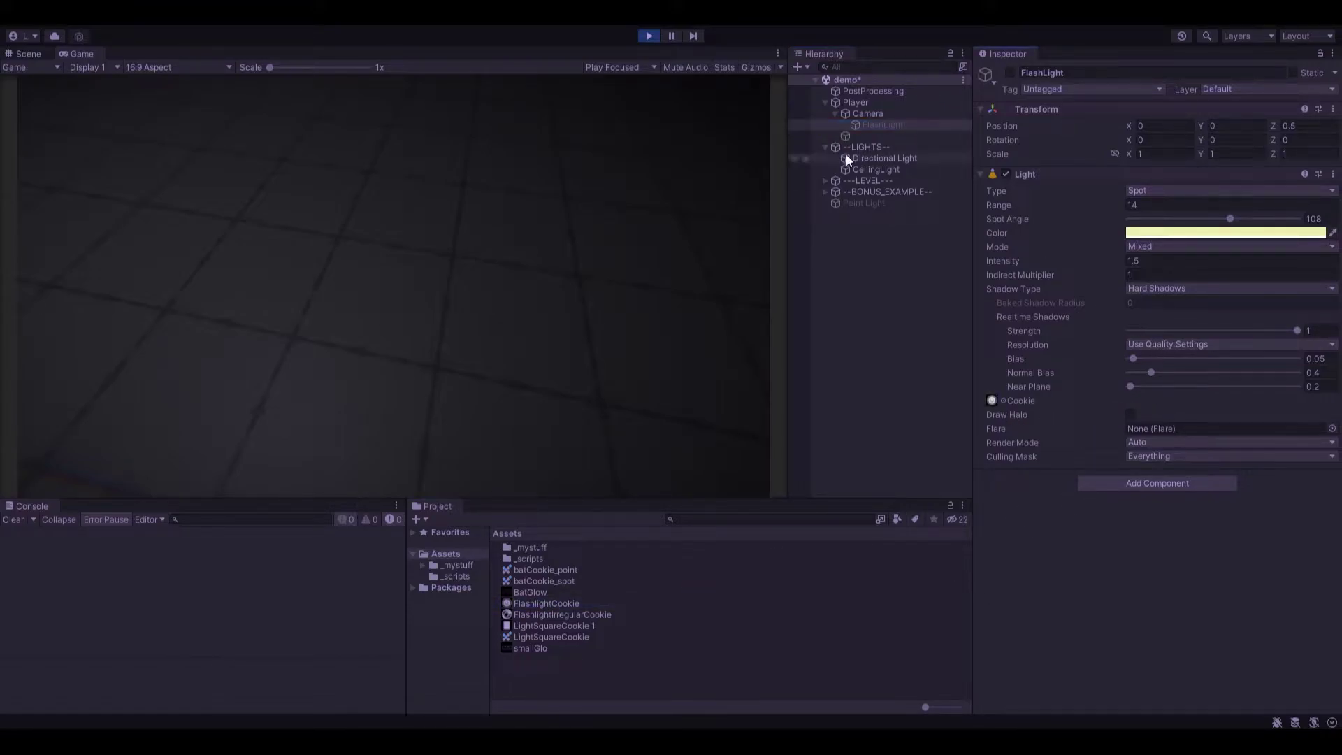
Step: Clear the FlashLight's cookie and toggle the flashlight on in the running game
click(615, 188)
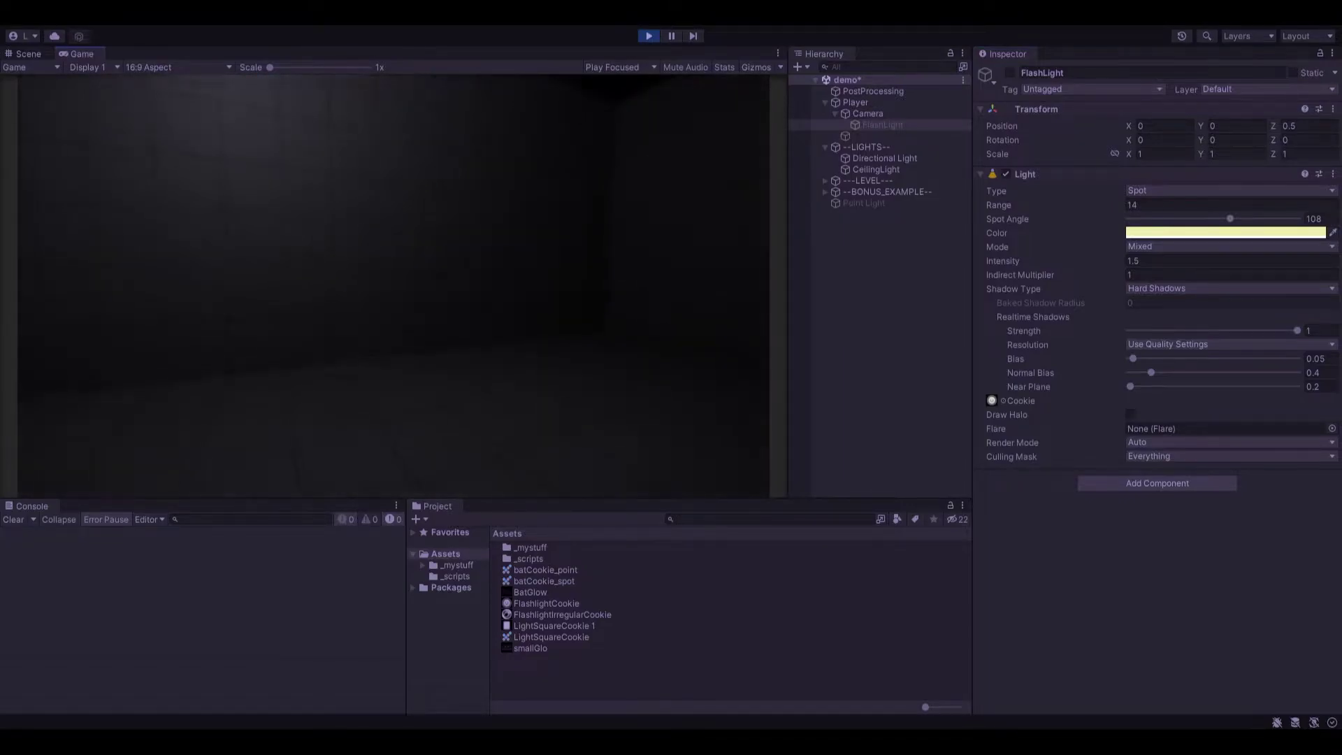
click(993, 401)
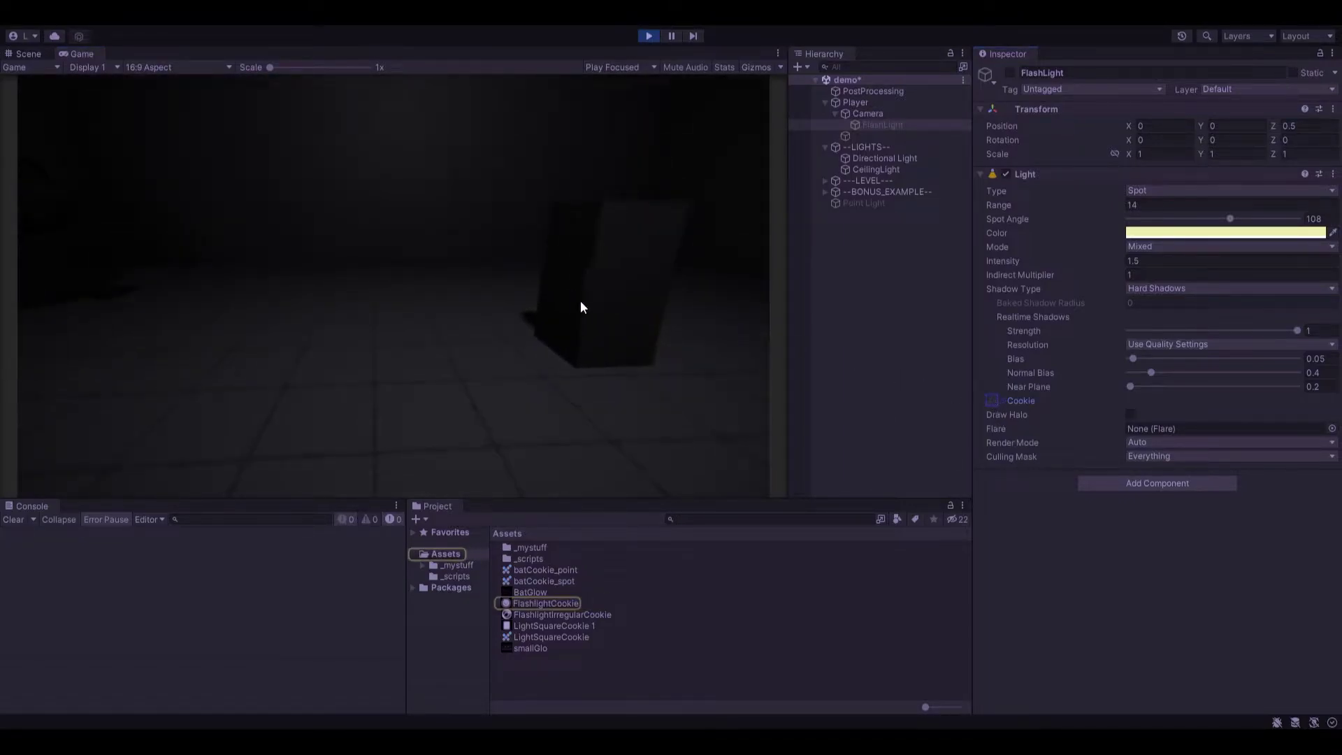
click(581, 302)
key(f)
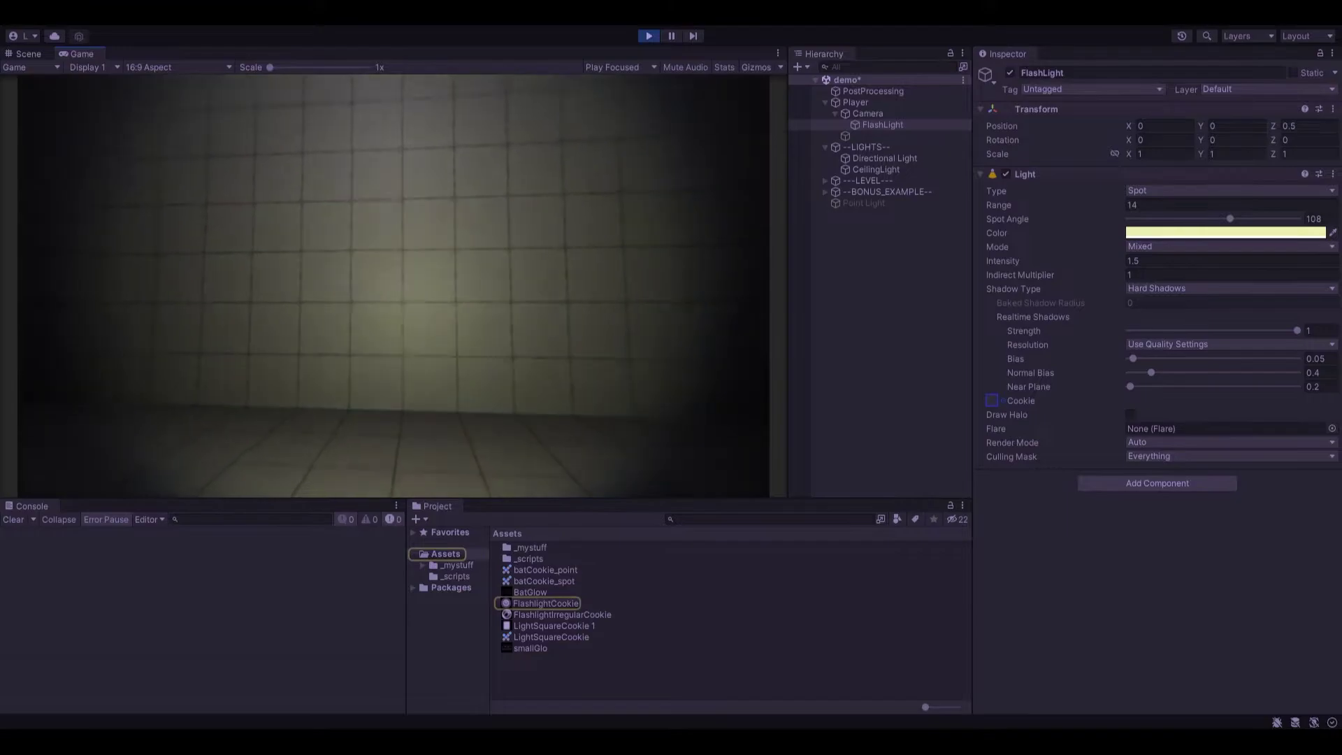
key(f)
key(f)
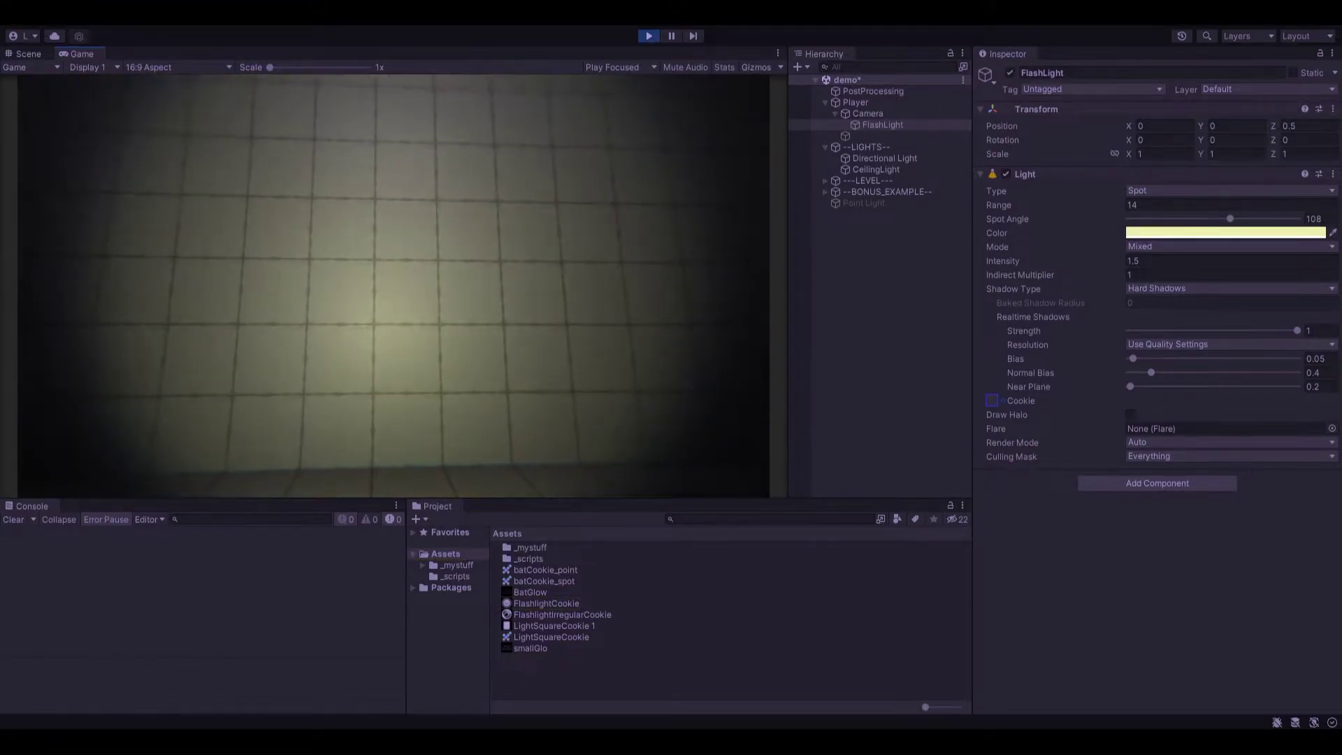
Step: Move toward and away from the wall to examine the plain flashlight beam, and switch the flashlight off
key(w)
key(s)
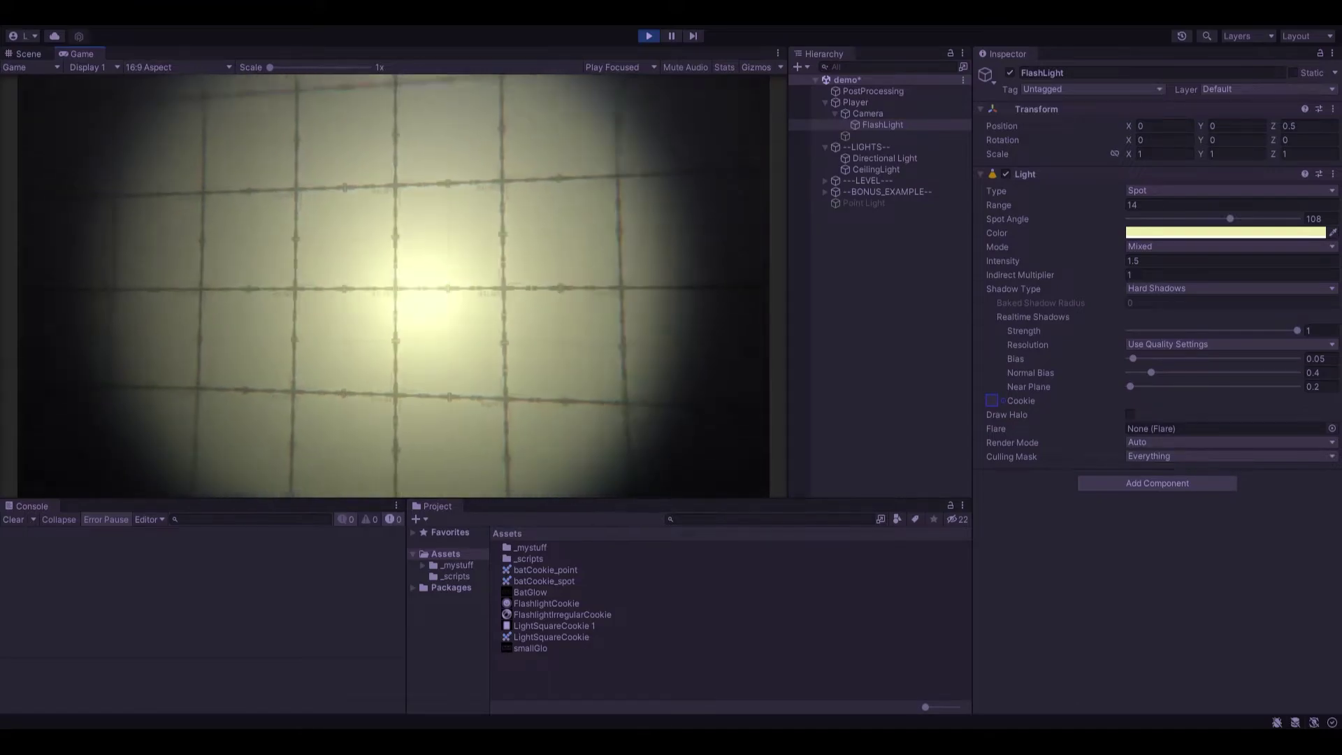
key(w)
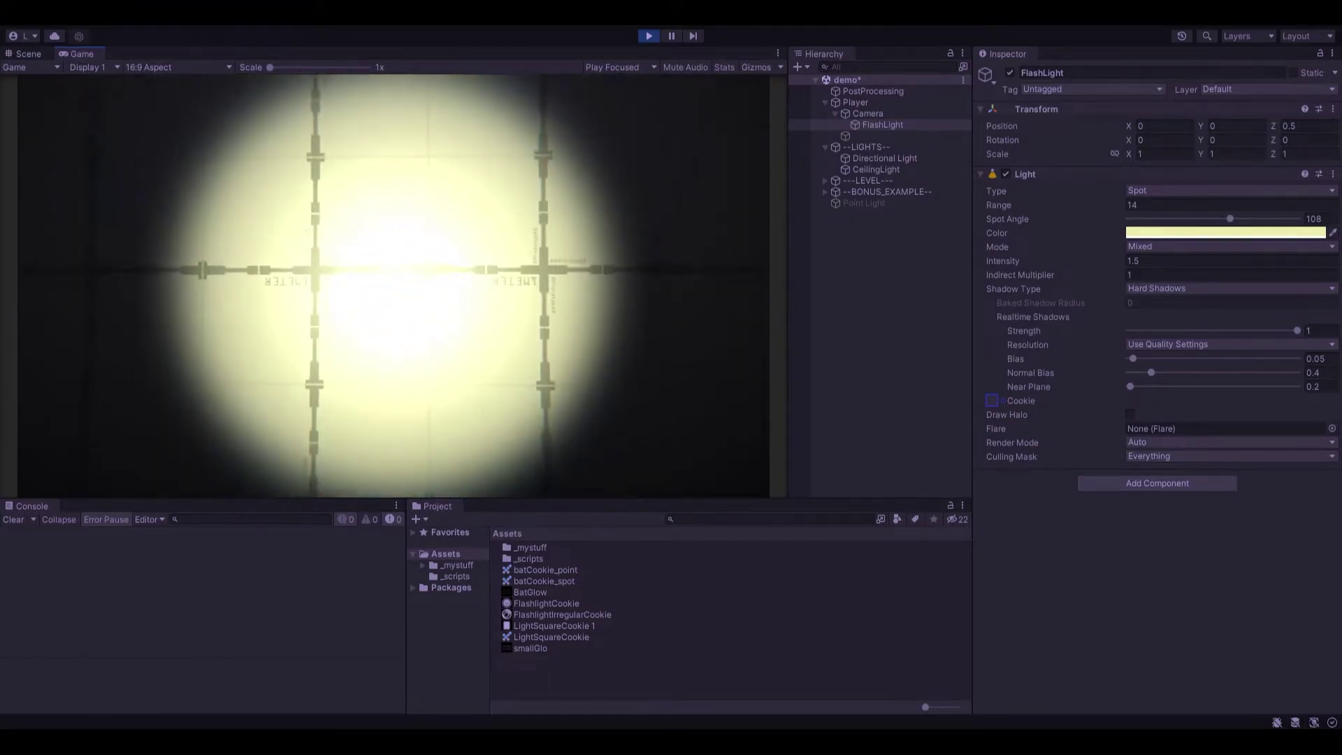
key(s)
key(w)
key(s)
key(Escape)
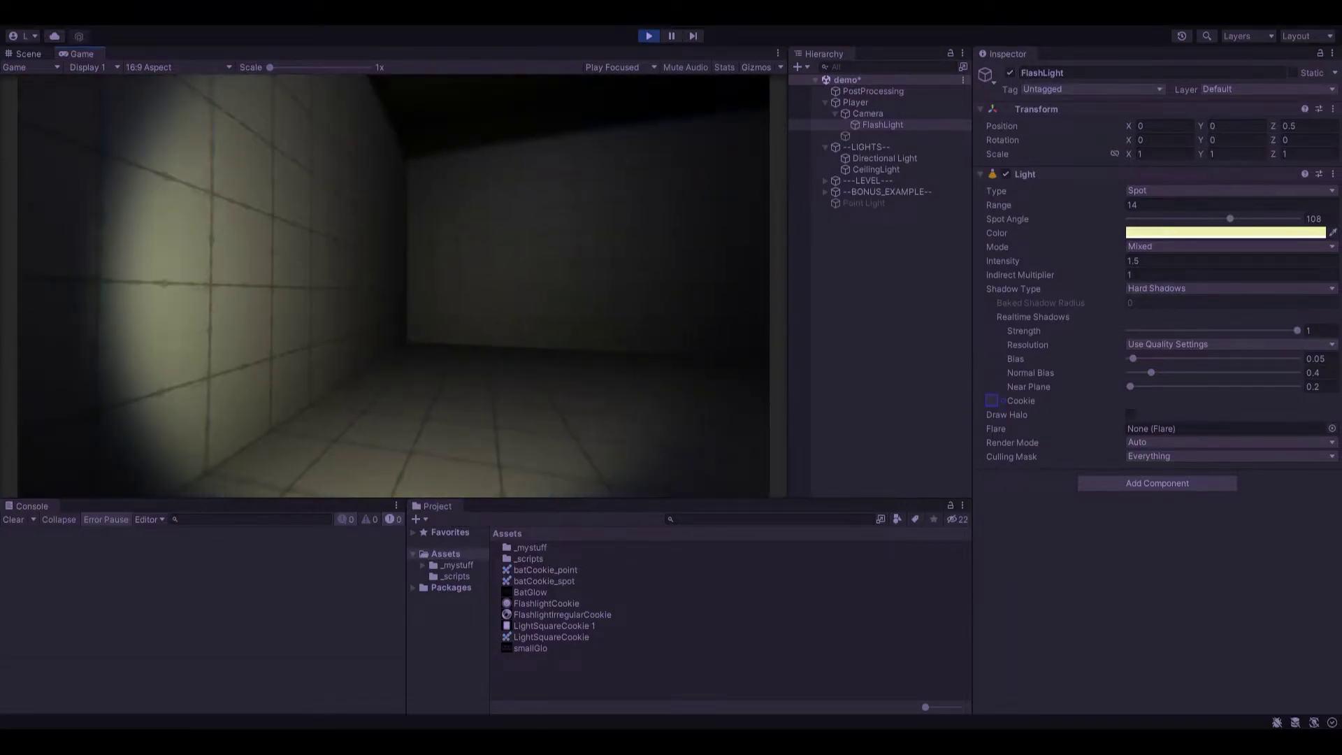
key(f)
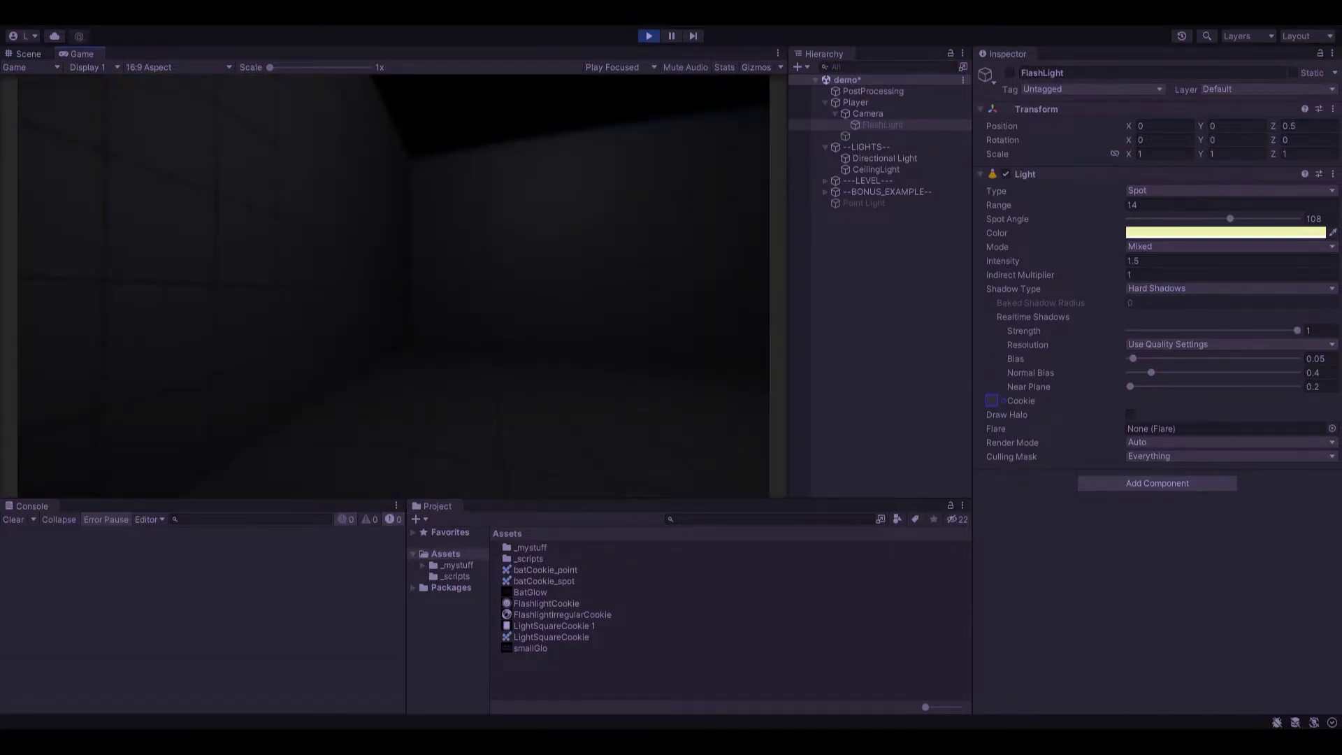
Step: Reassign the FlashlightCookie texture as the FlashLight's cookie
click(602, 592)
click(525, 603)
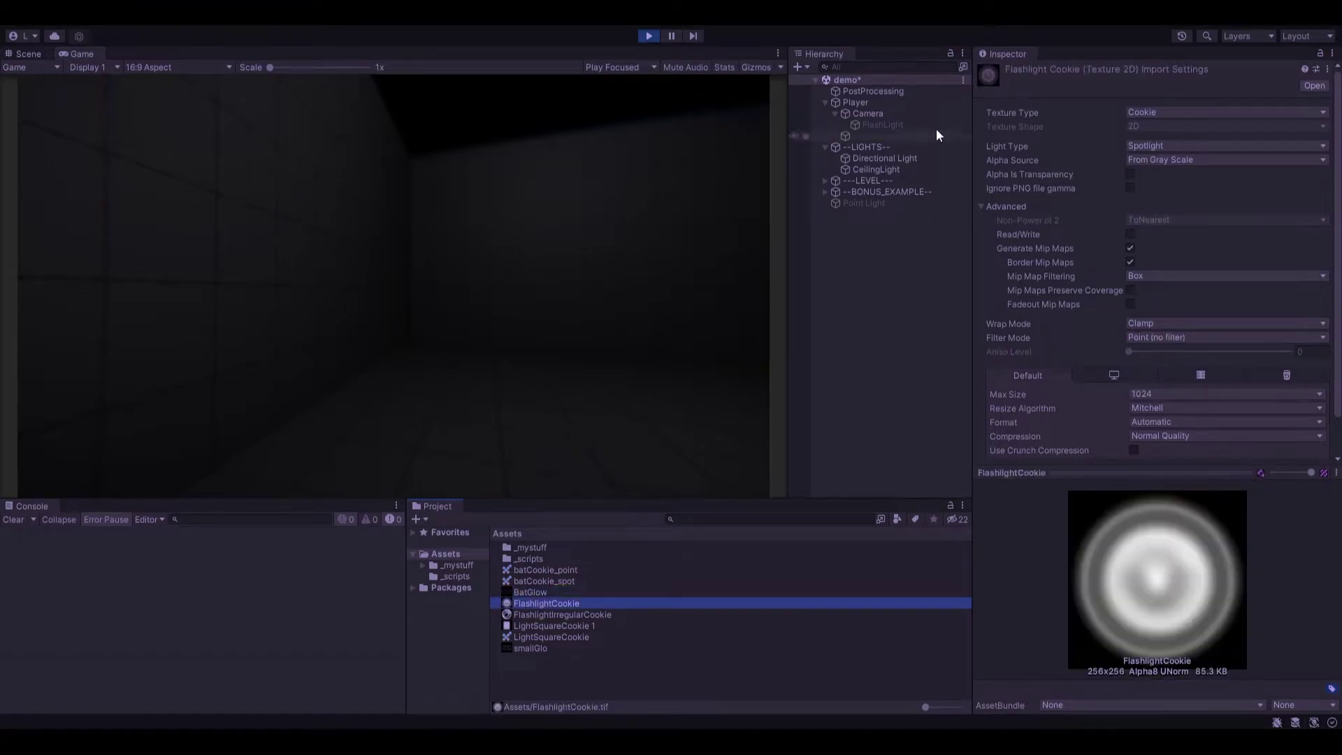
click(890, 124)
drag(557, 599, 992, 403)
Step: Switch the flashlight on and move through the room to examine the cookie's pattern on the walls
click(601, 329)
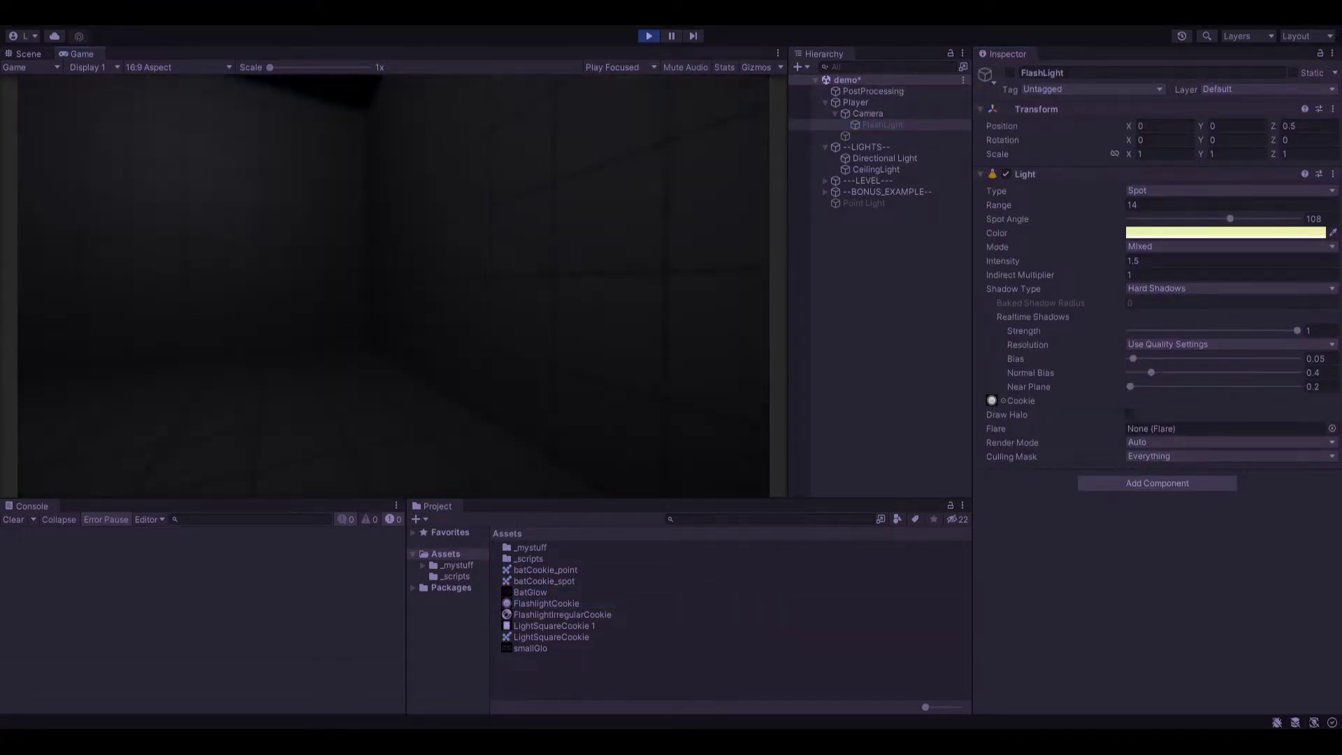
key(f)
key(s)
key(w)
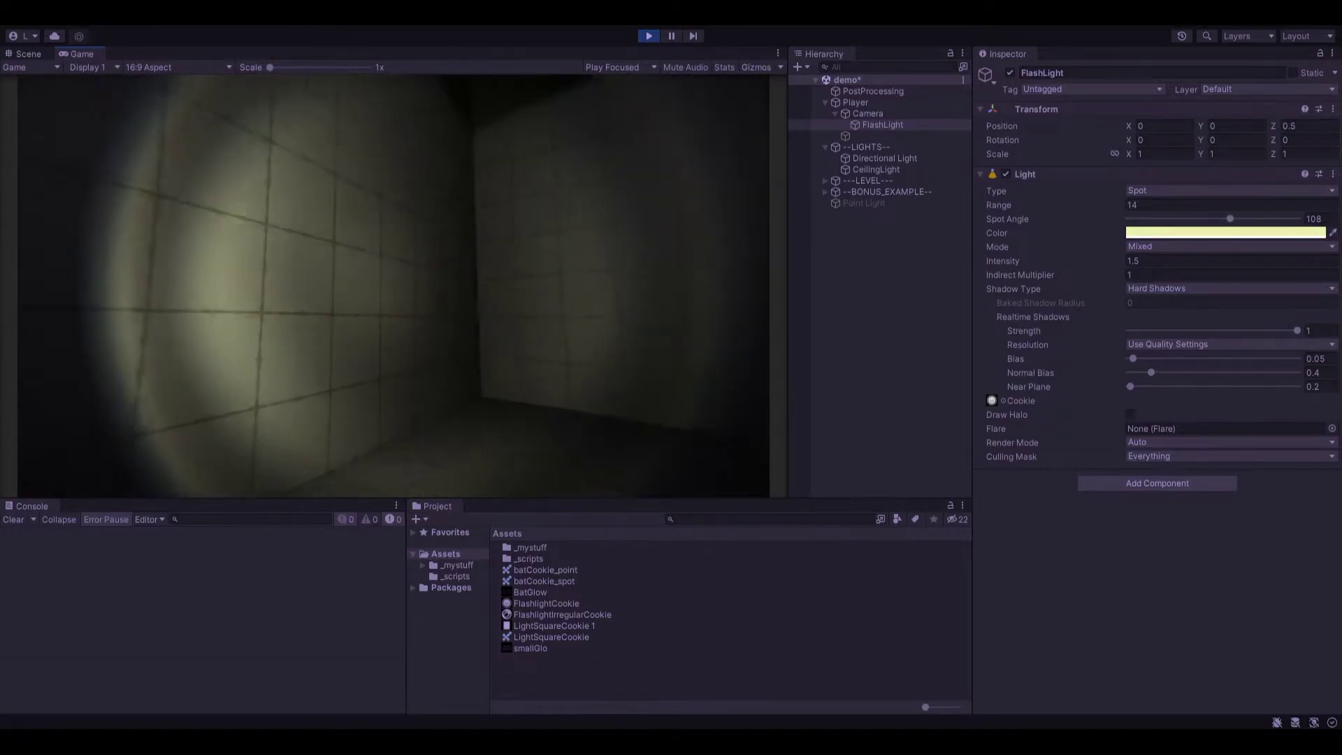
key(Escape)
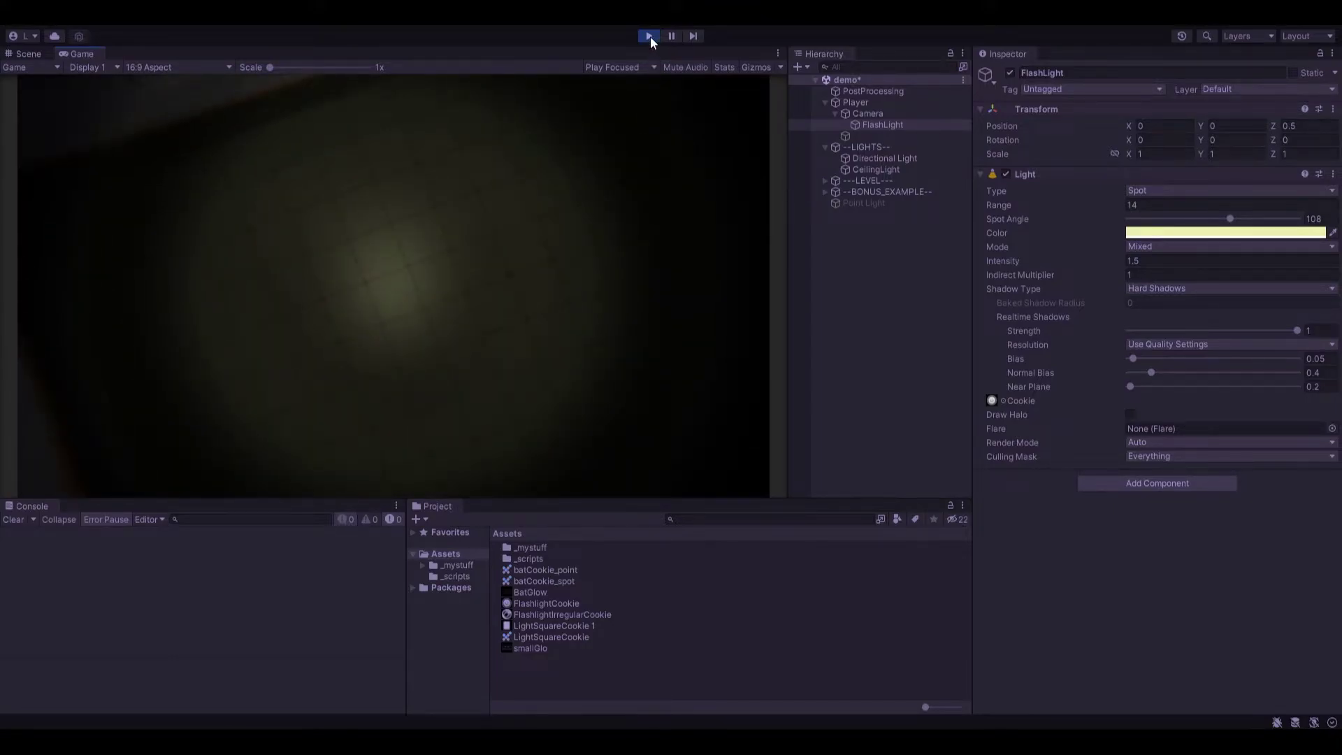
Step: Switch the flashlight off, turn on the bat spotlight to view its plain beam, and stop the game
key(f)
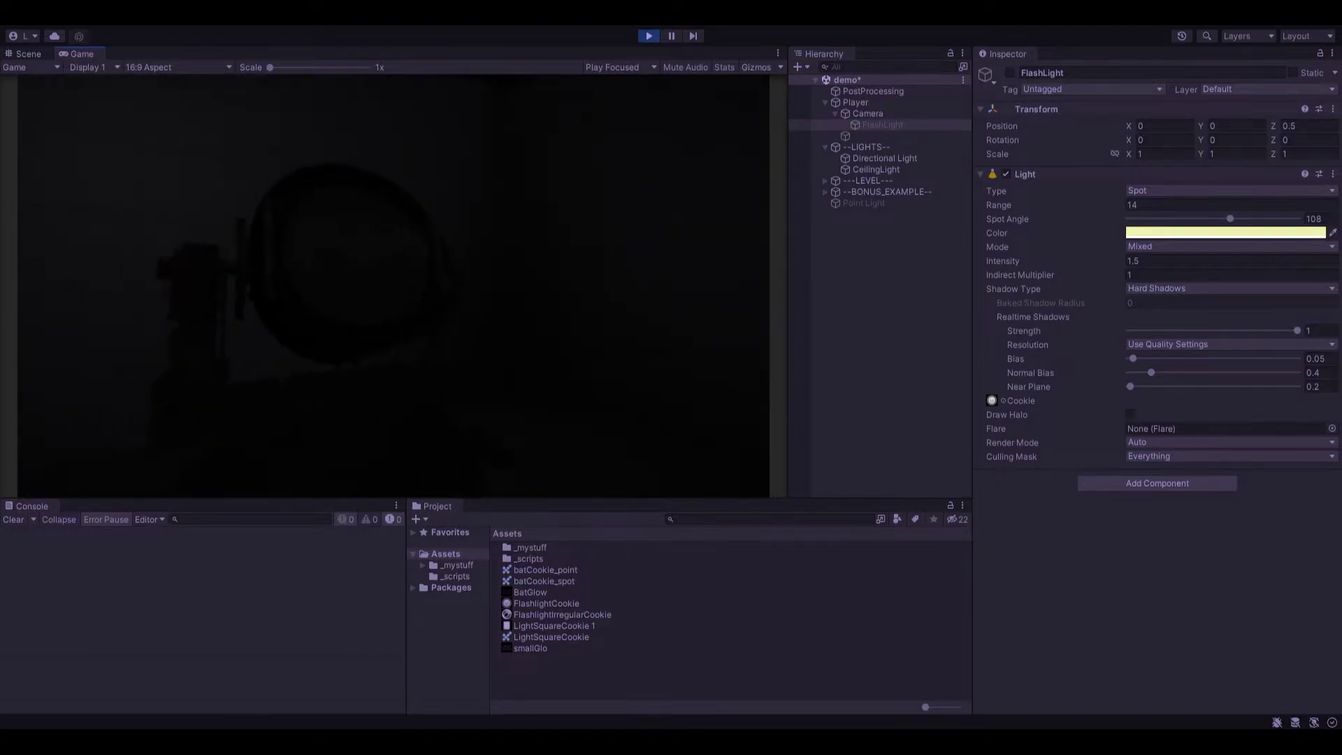
key(e)
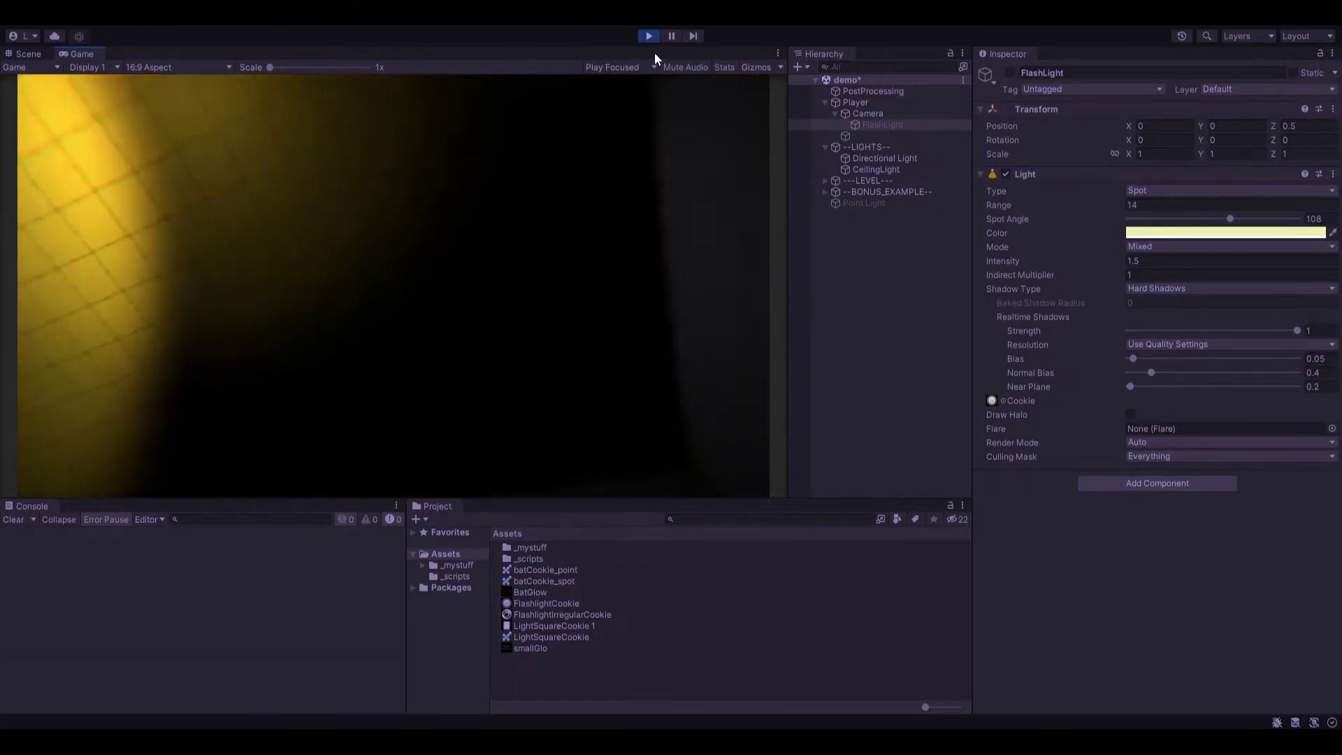
click(649, 35)
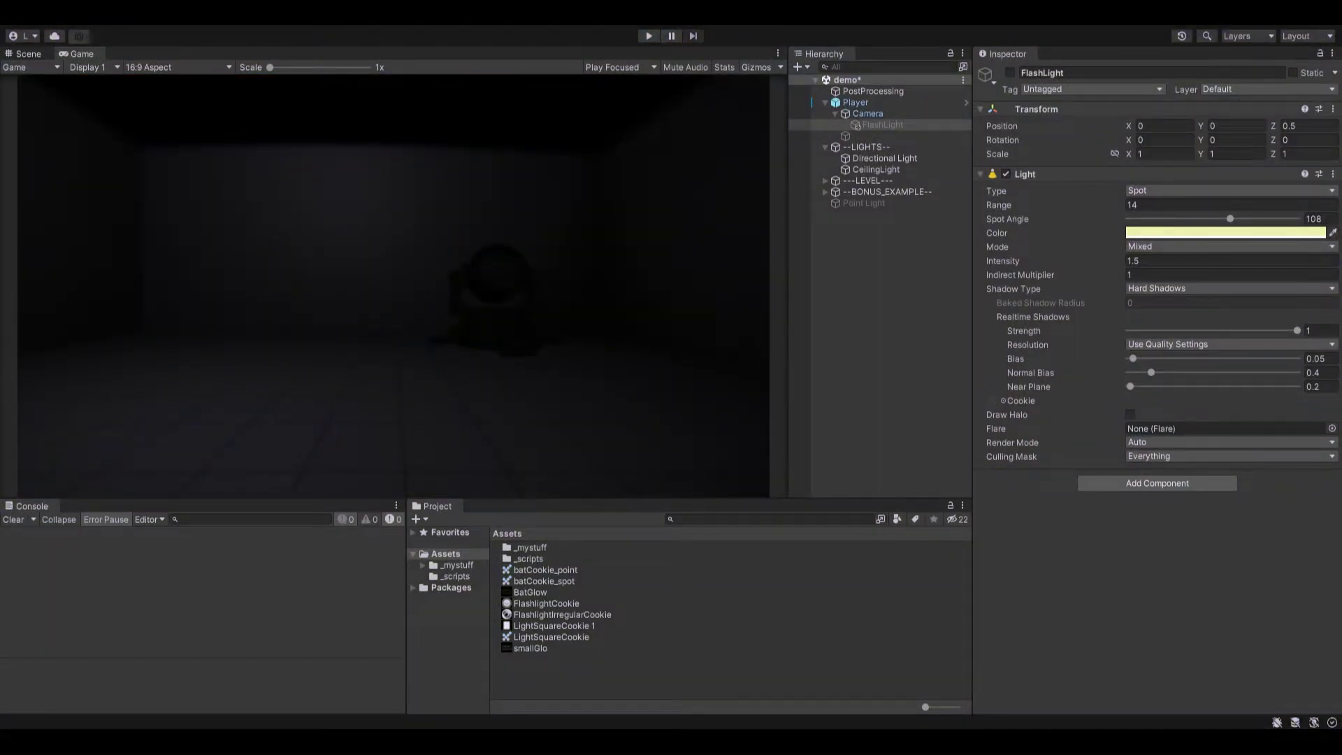
Step: Switch to Photoshop and compare Layer 2 of BatGlow.tif with its Outer Glow effect hidden and shown
key(alt+Tab)
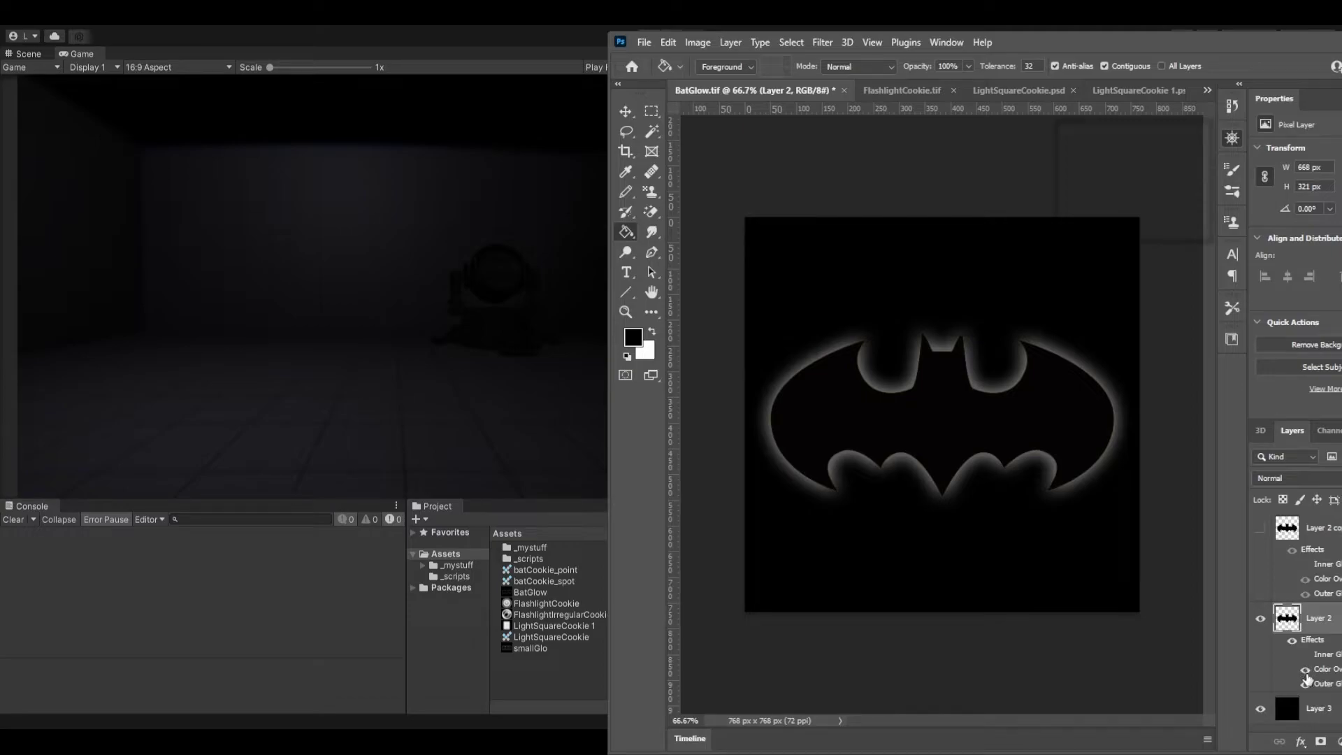
click(1304, 683)
click(1304, 684)
click(1305, 683)
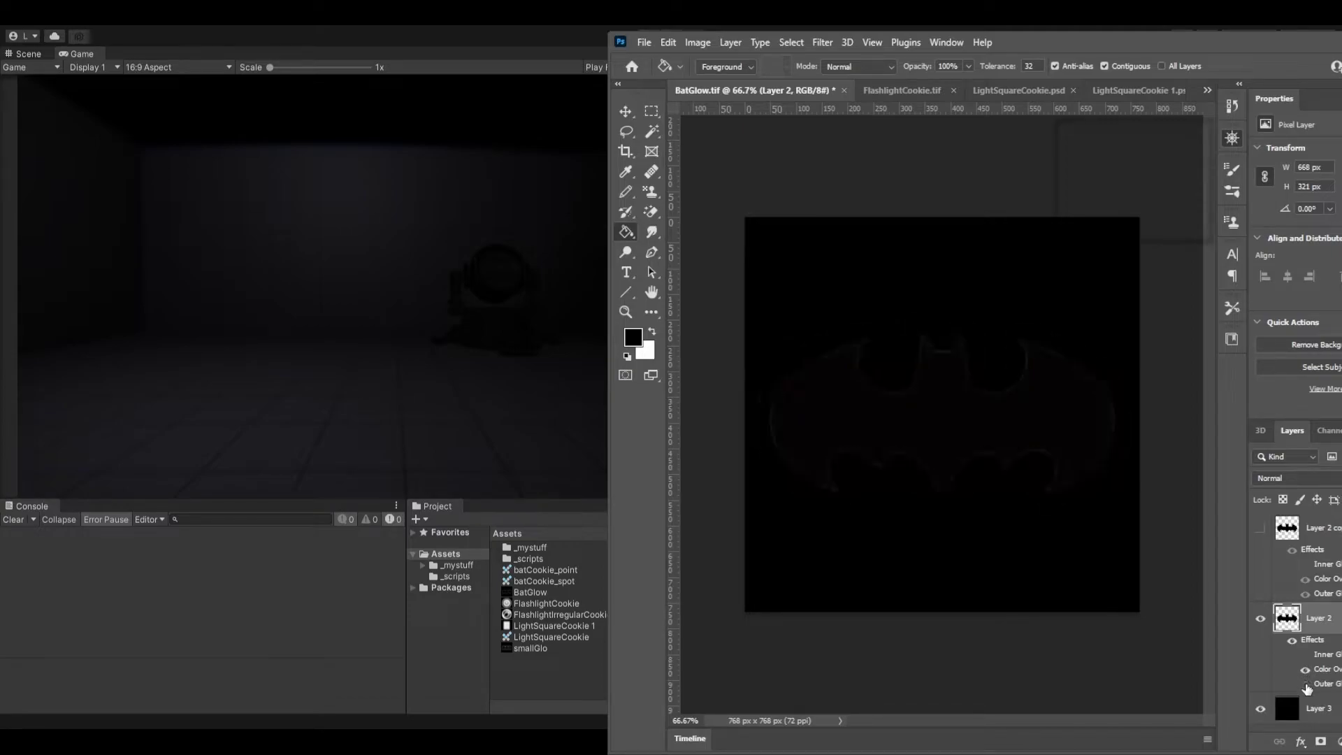
click(1304, 683)
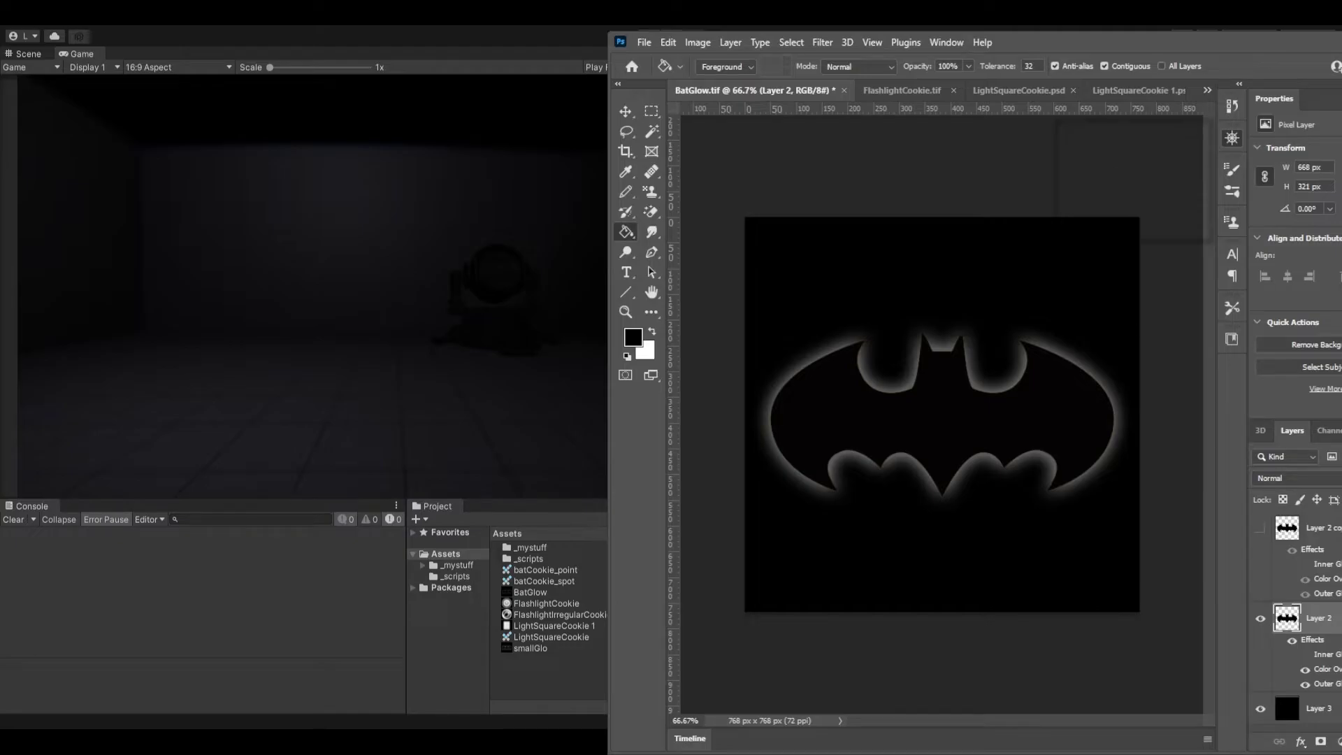
Step: Switch back to Unity and assign BatGlow as the cookie of the Spotlight under BatLights
key(alt+Tab)
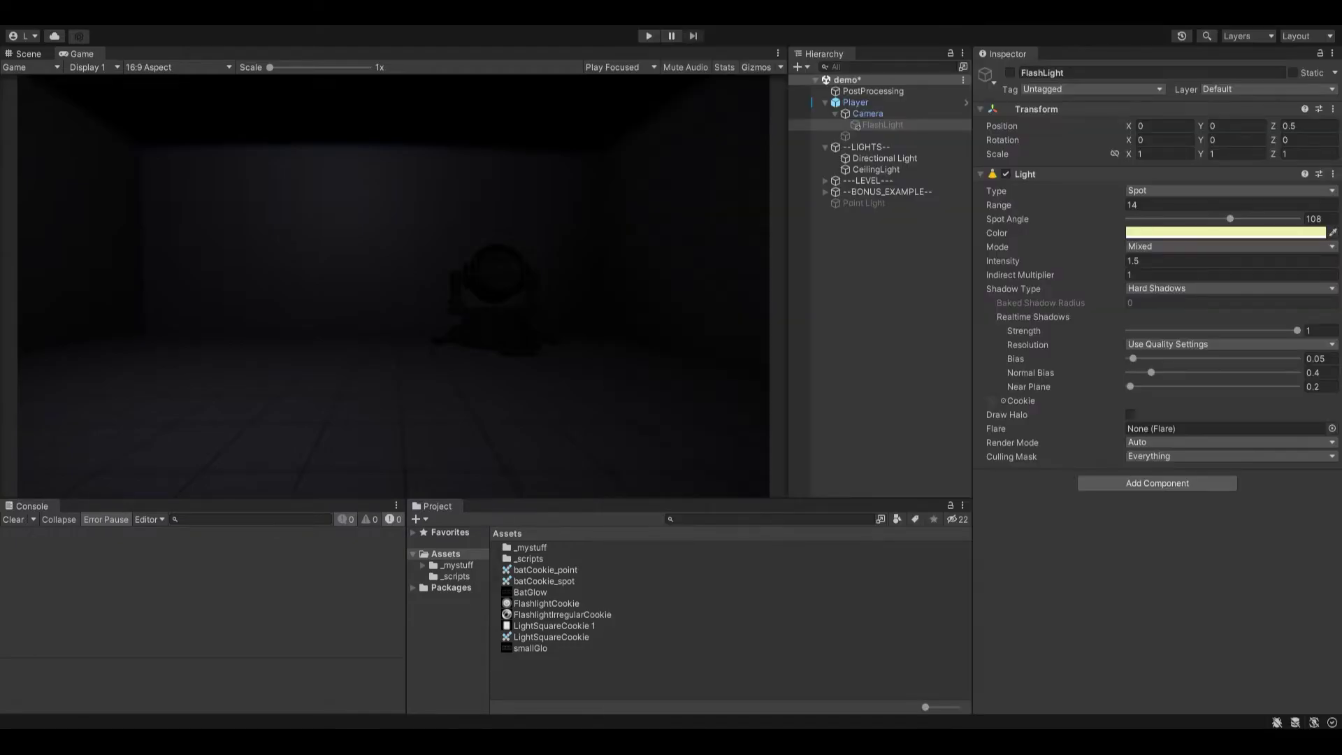
click(826, 192)
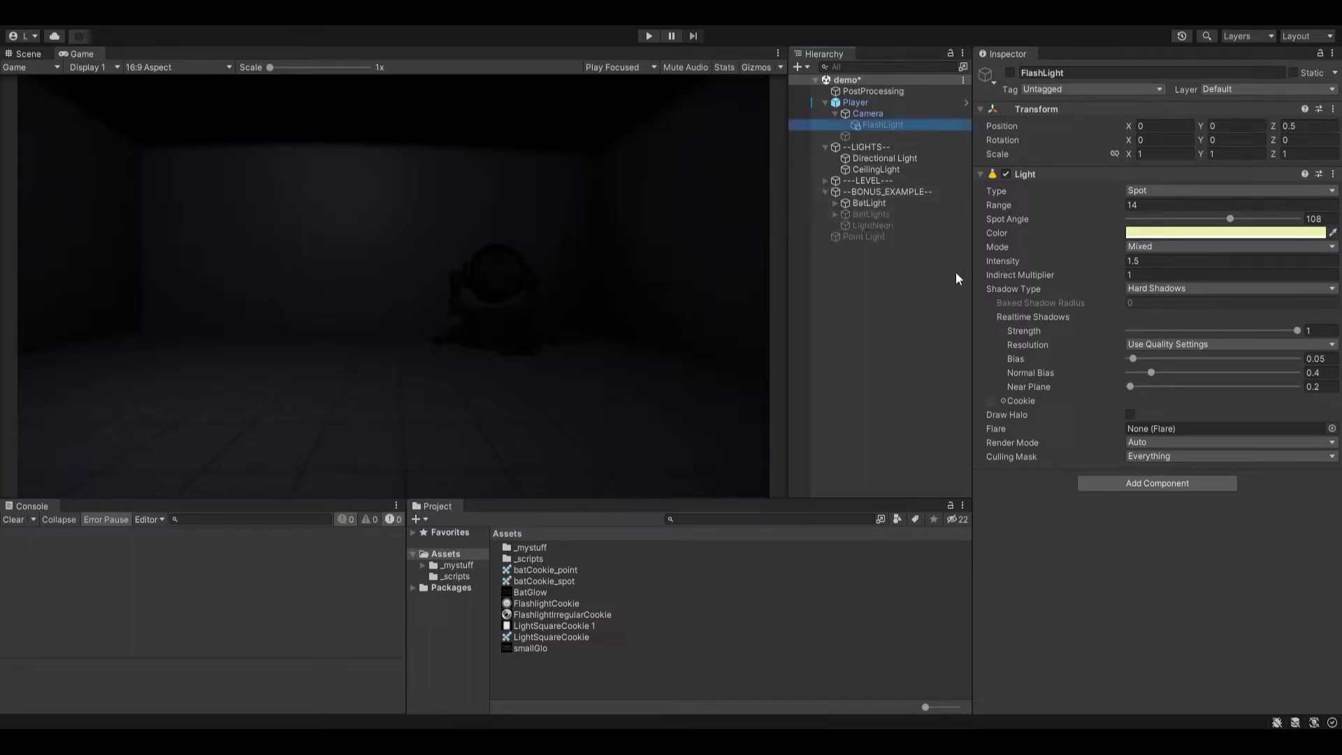
click(835, 216)
click(881, 226)
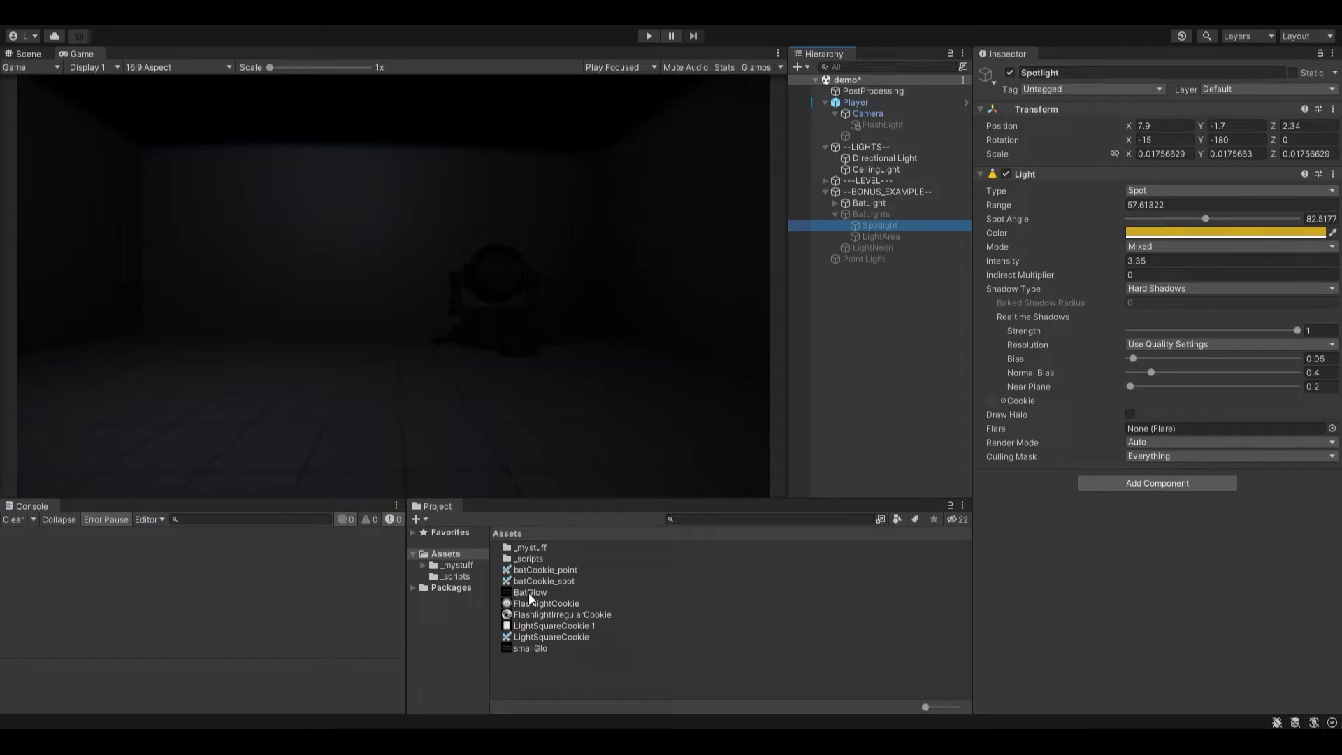
drag(528, 592, 999, 395)
Step: Run the game, turn on the bat spotlight to examine the projected BatGlow cookie, and stop the game
click(648, 36)
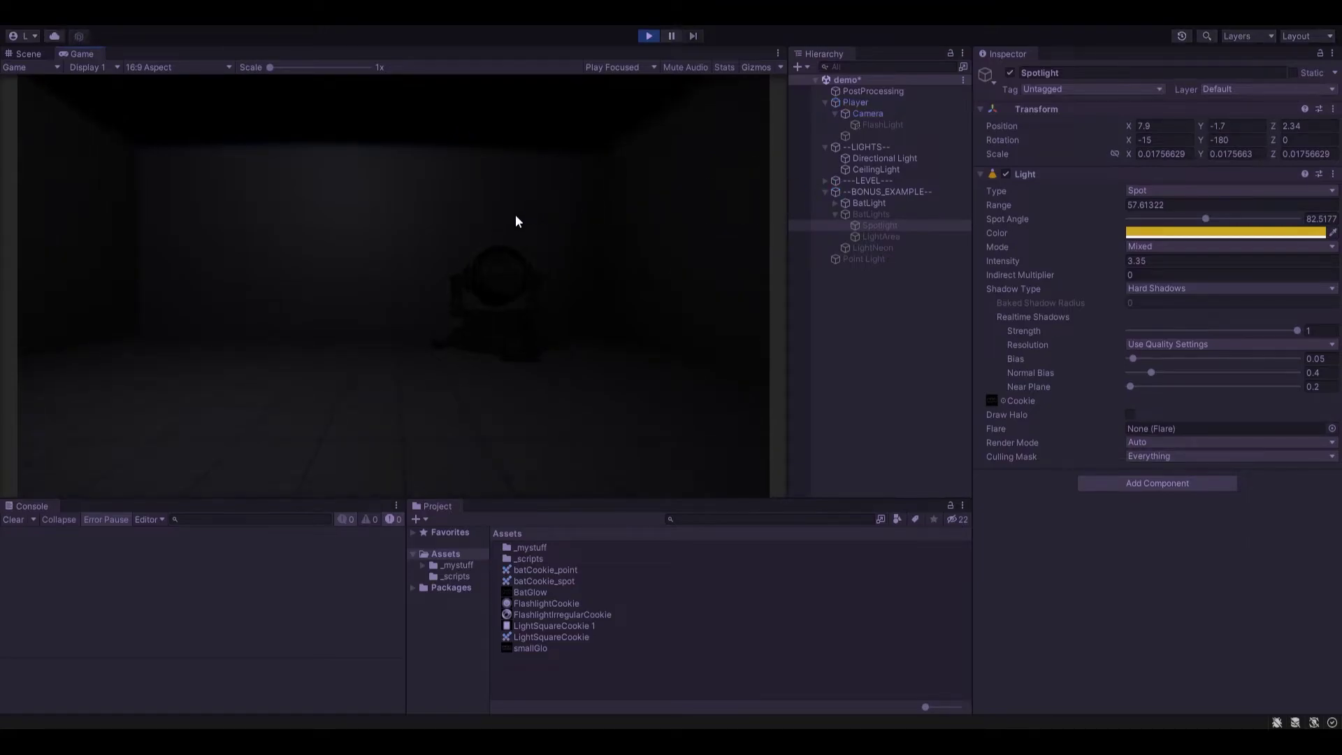
key(w)
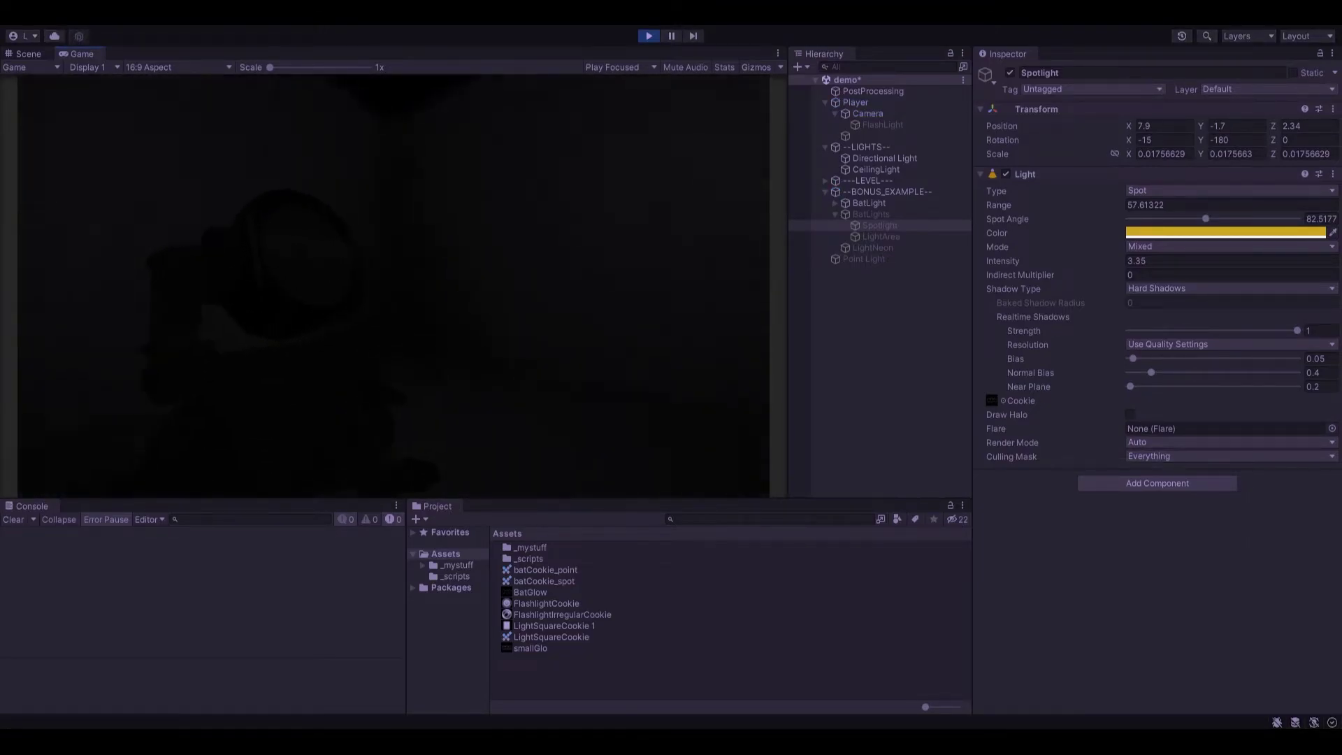
key(e)
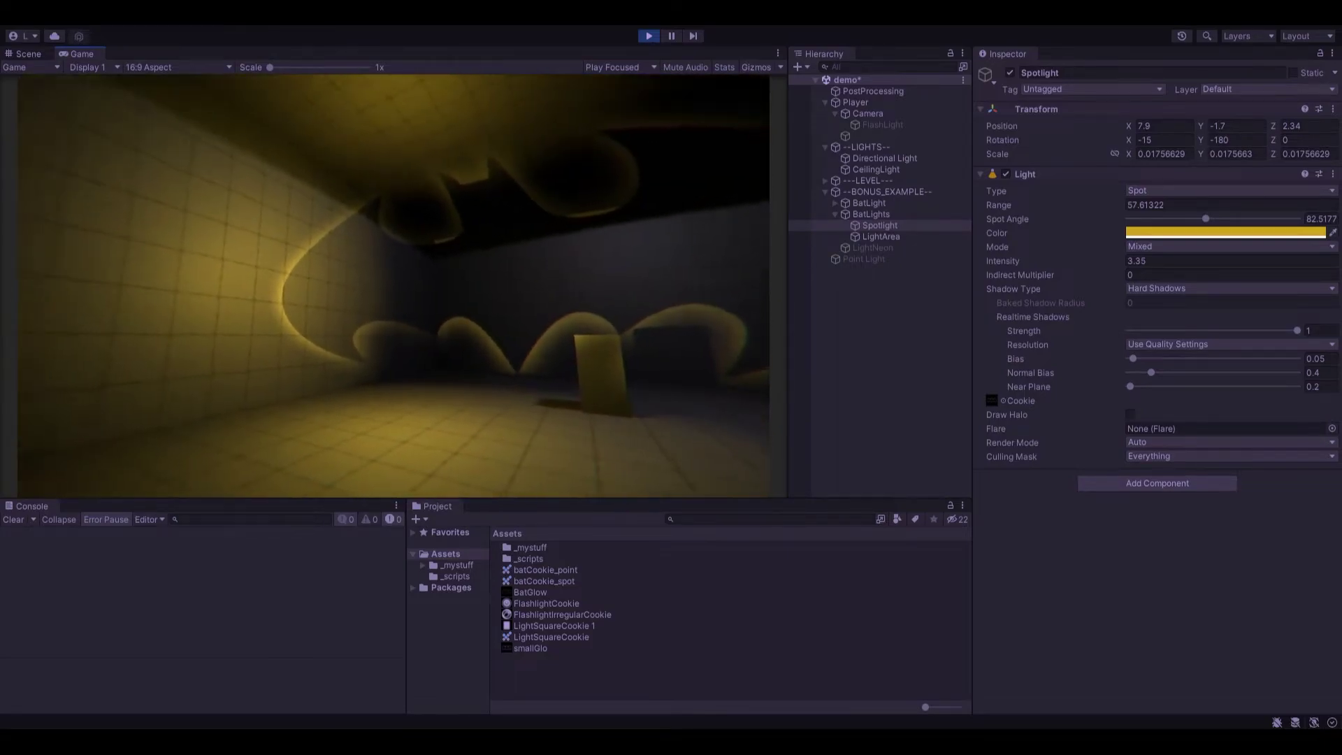
key(d)
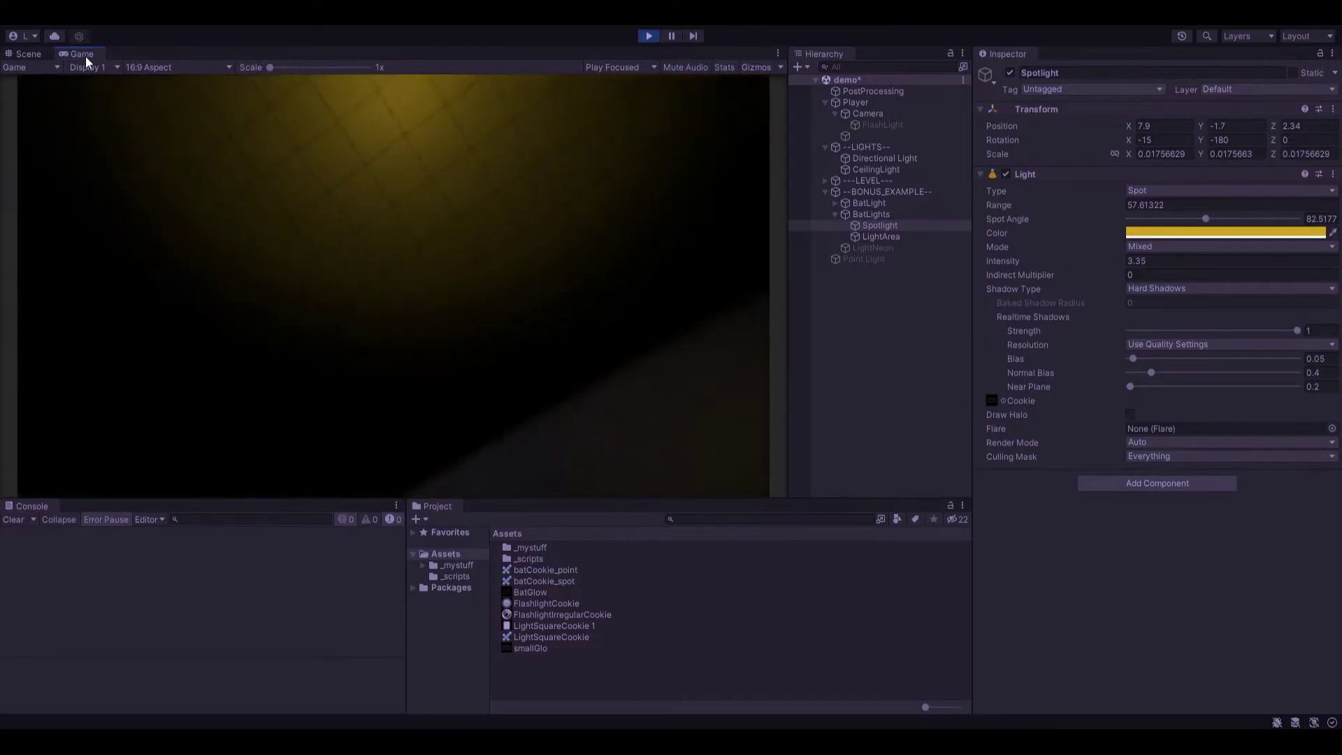
click(655, 36)
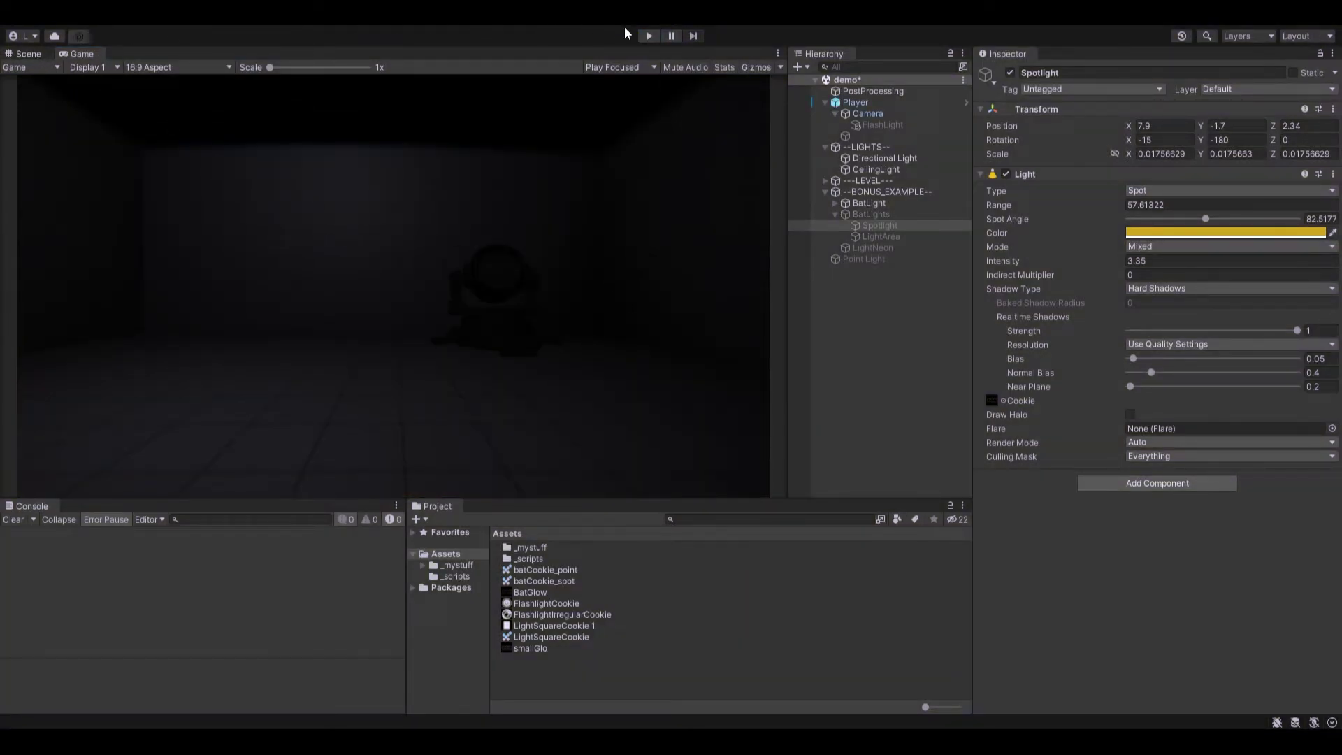
Step: Enable the Point Light object and focus on it in the Scene view
click(29, 56)
right_drag(521, 246, 685, 347)
double_click(874, 259)
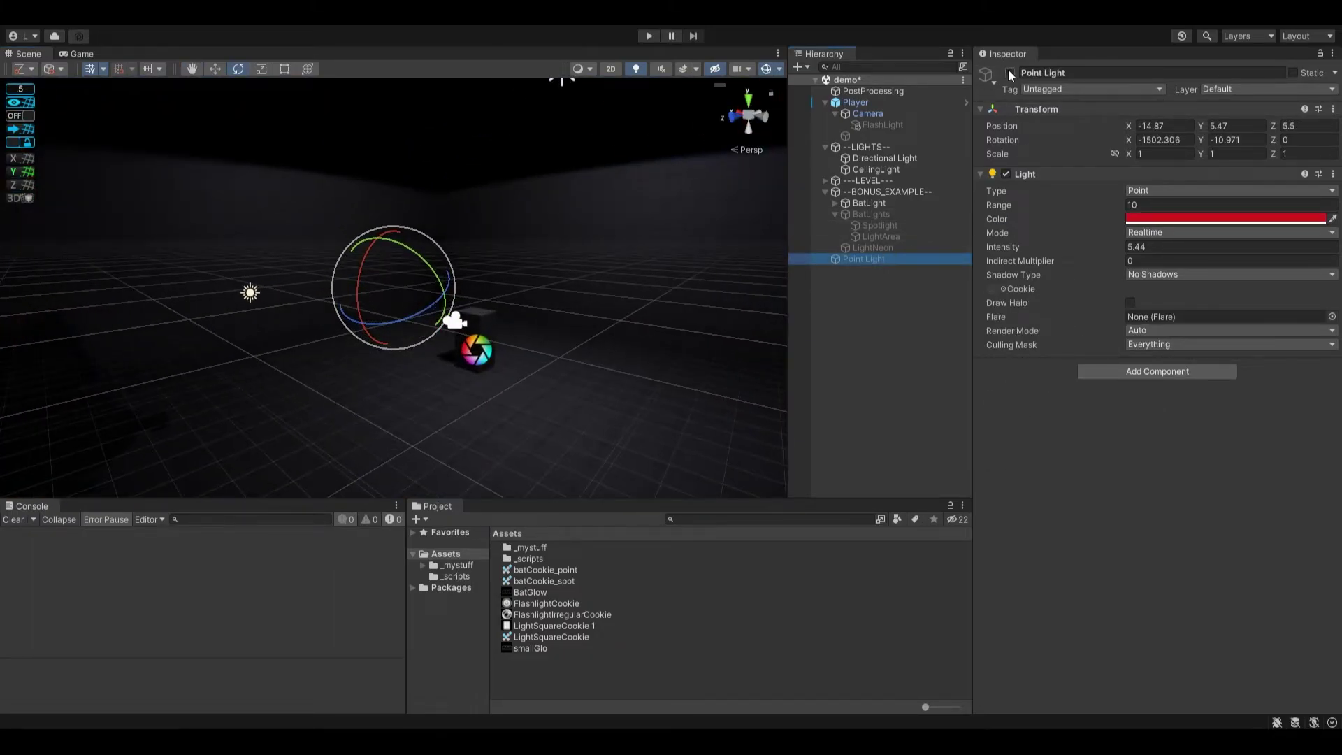
click(1009, 72)
right_drag(448, 335, 1068, 273)
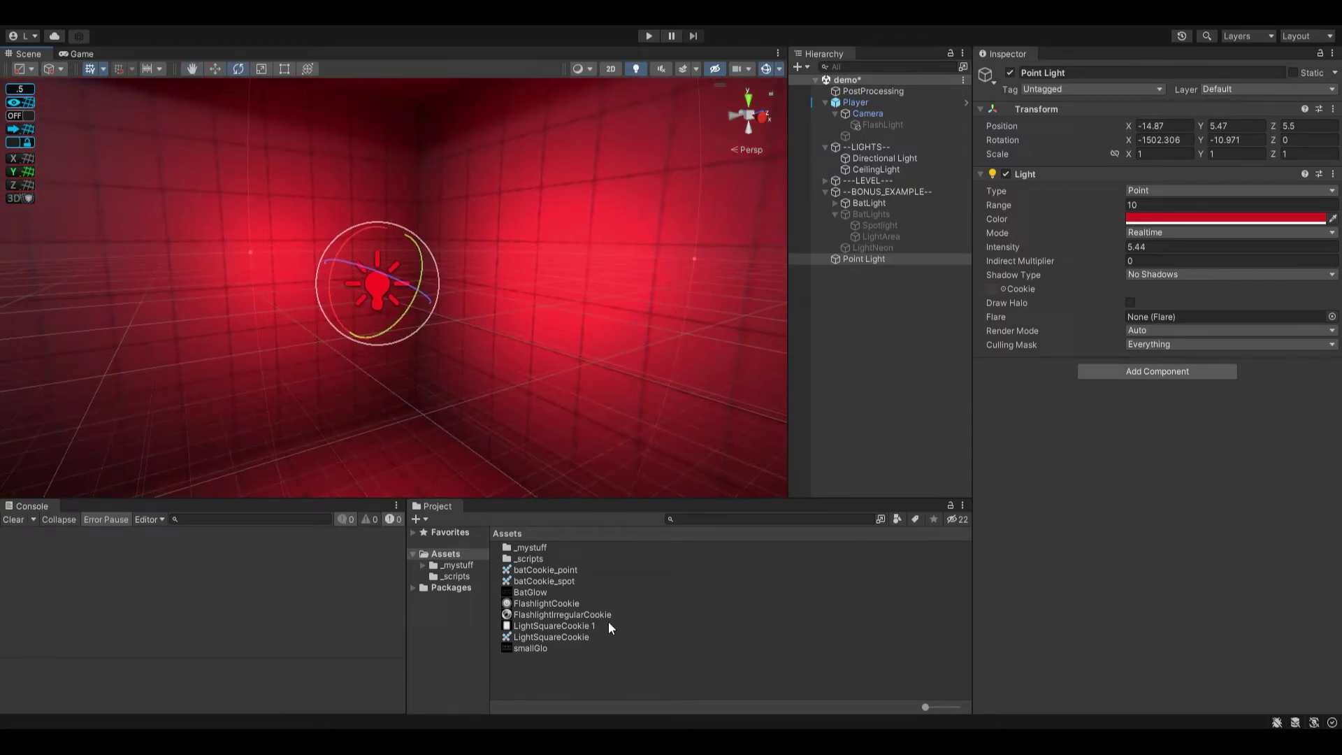
Step: Examine batCookie_point's import settings, including Light Type and Alpha Source, and rotate its cubemap preview to see the bat symbol
click(565, 570)
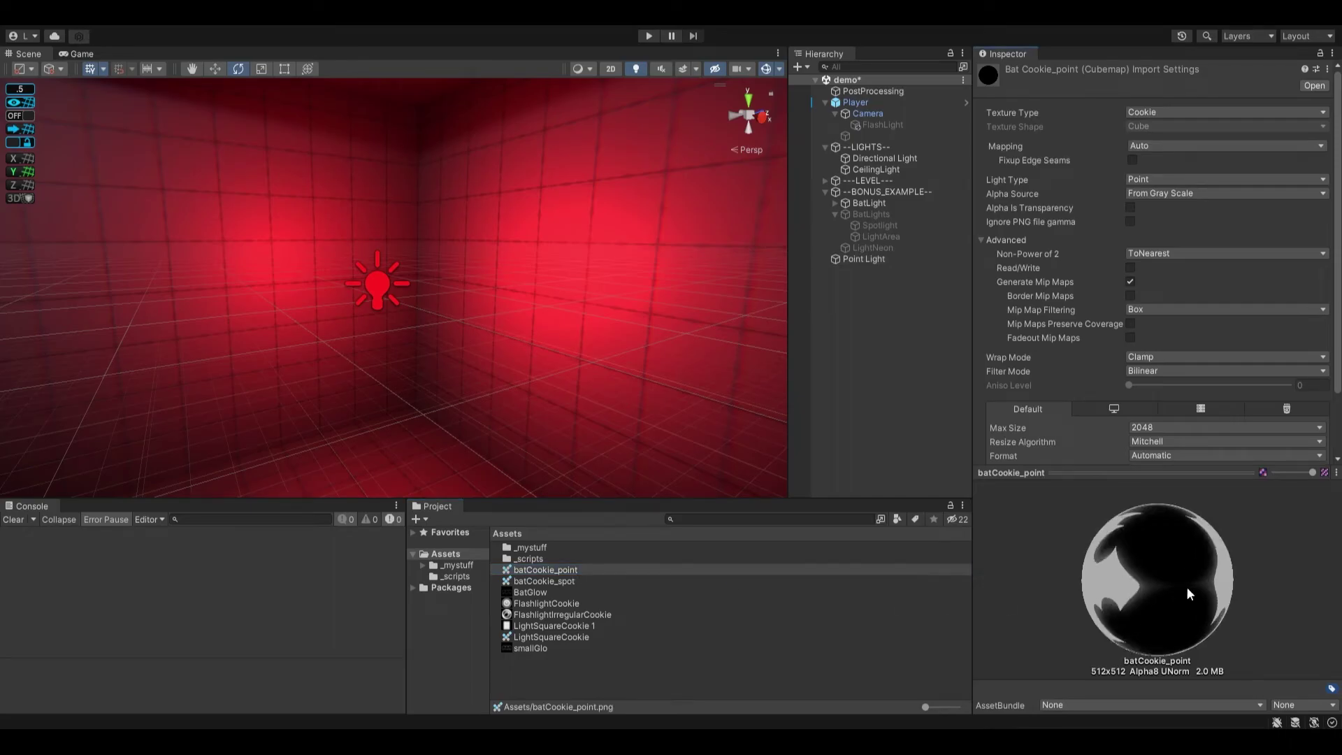
drag(1188, 593, 9, 592)
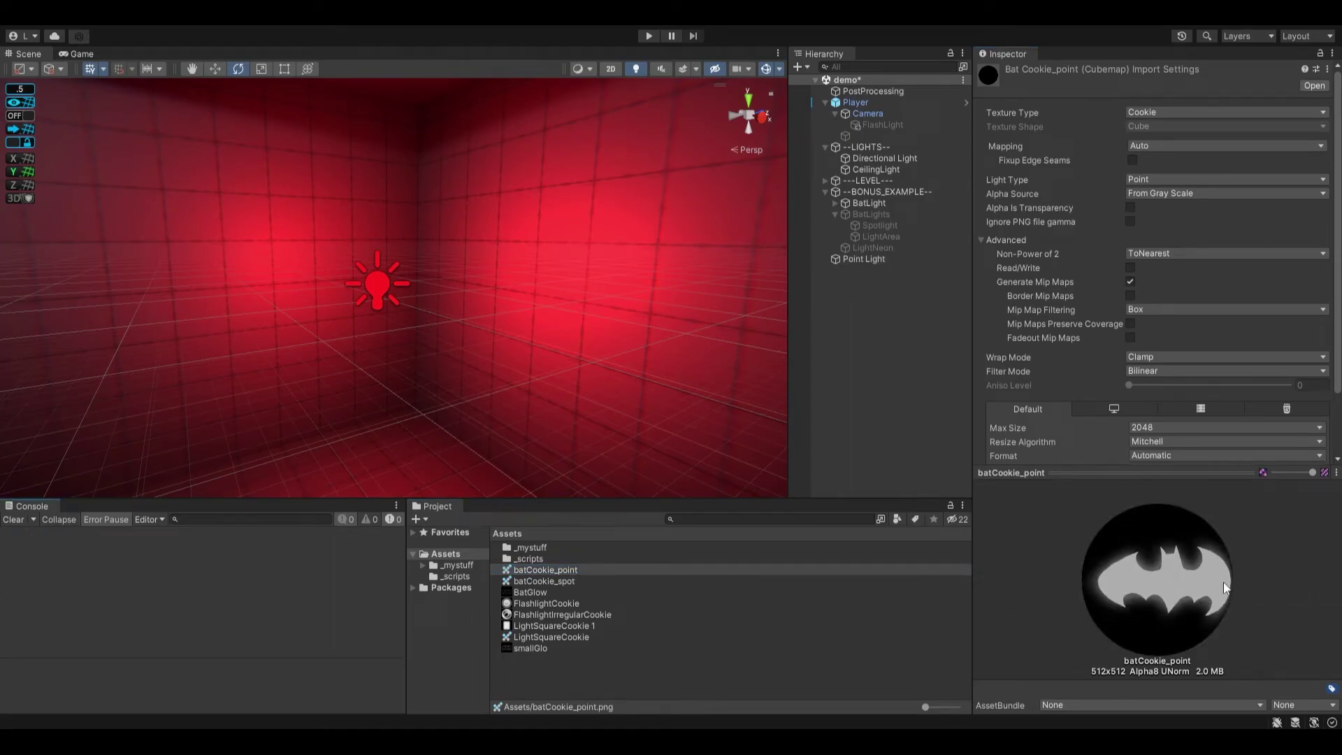
drag(1223, 582, 1189, 575)
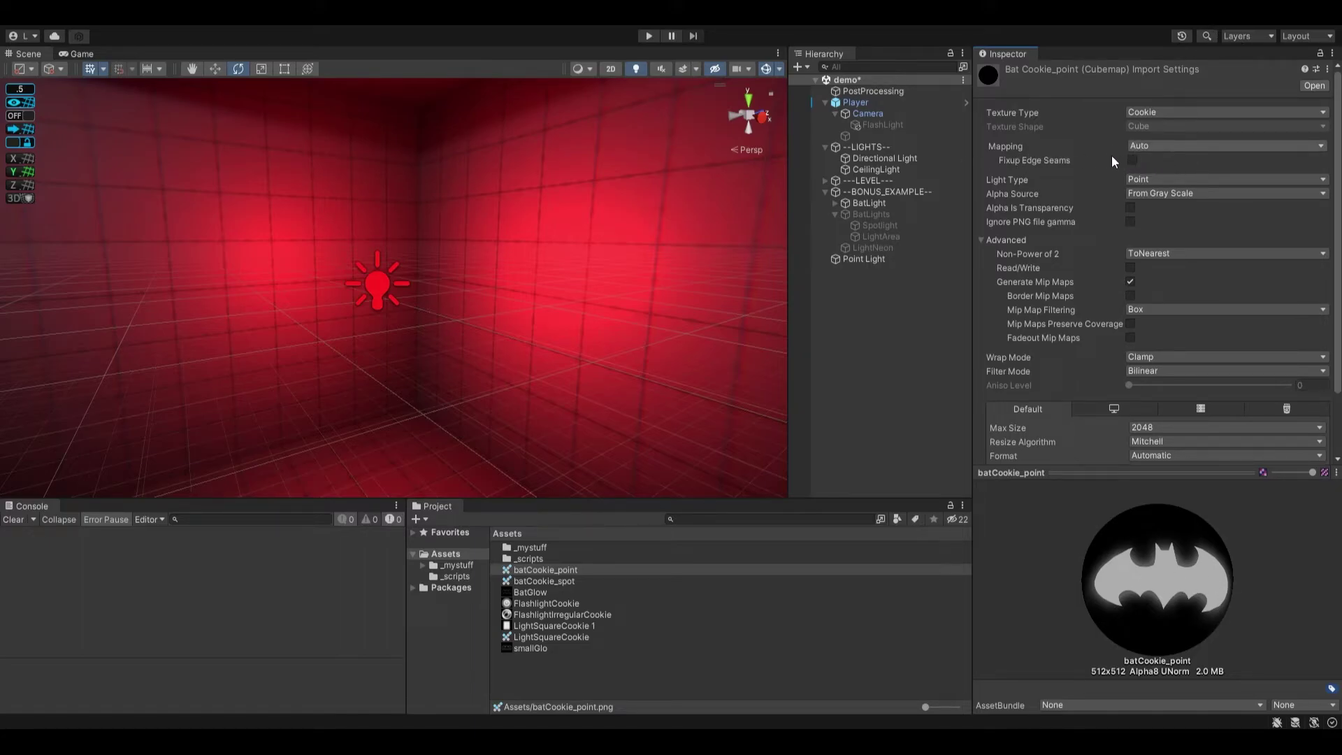
click(1158, 191)
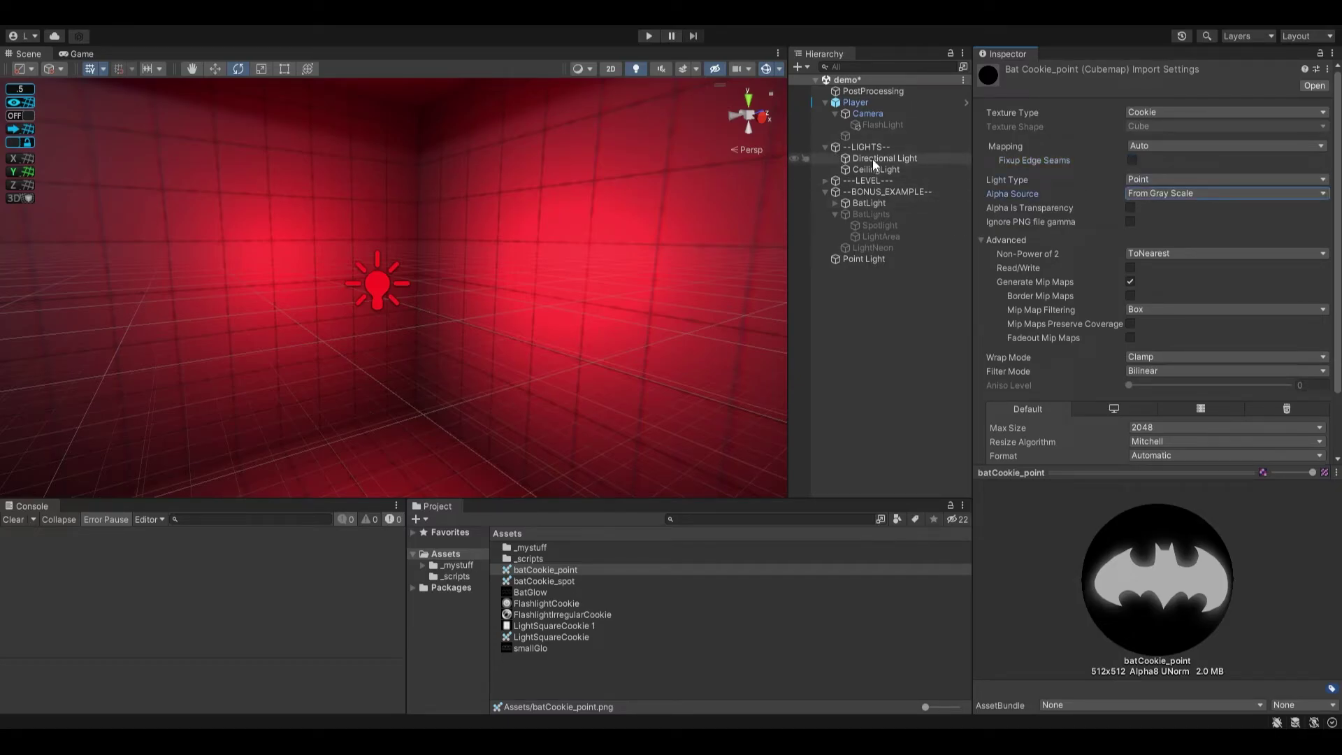
Step: Assign batCookie_point as the cookie of the Point Light and examine its projection on the walls and ceiling
click(873, 259)
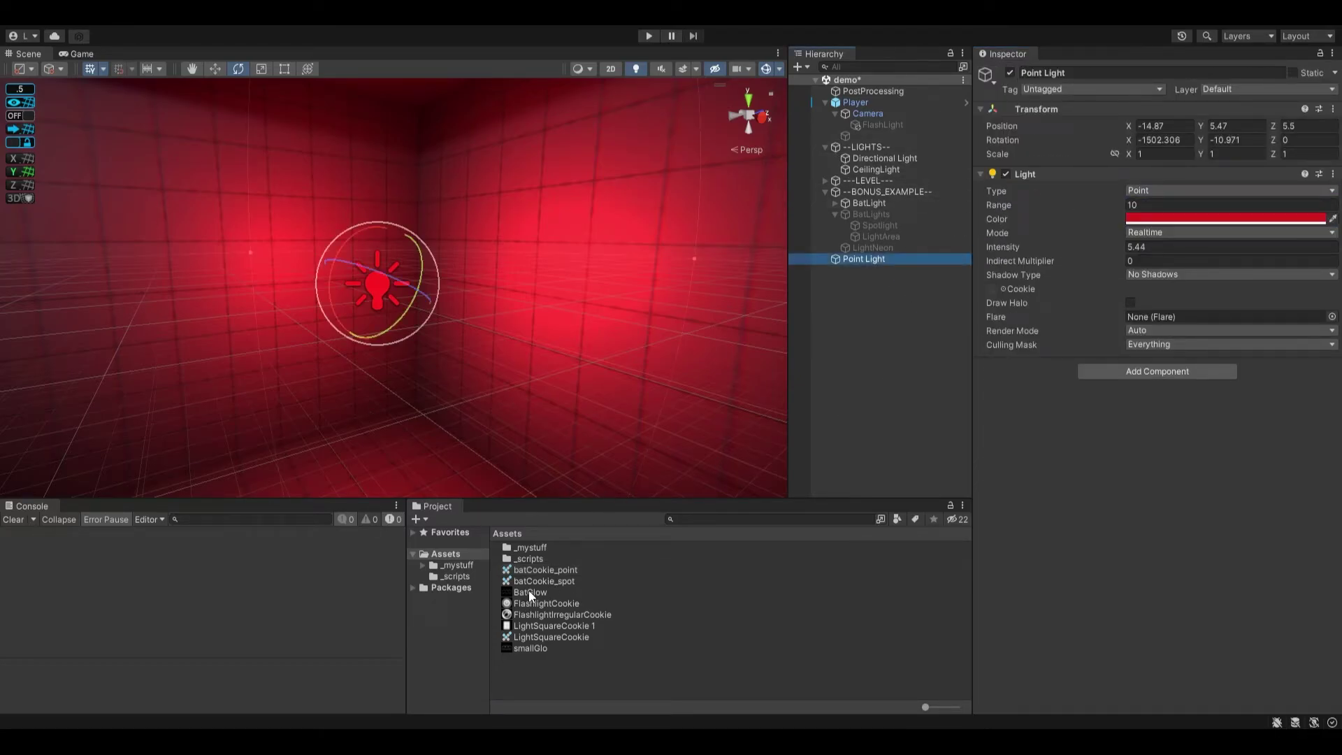
drag(544, 571, 993, 292)
right_drag(488, 351, 509, 249)
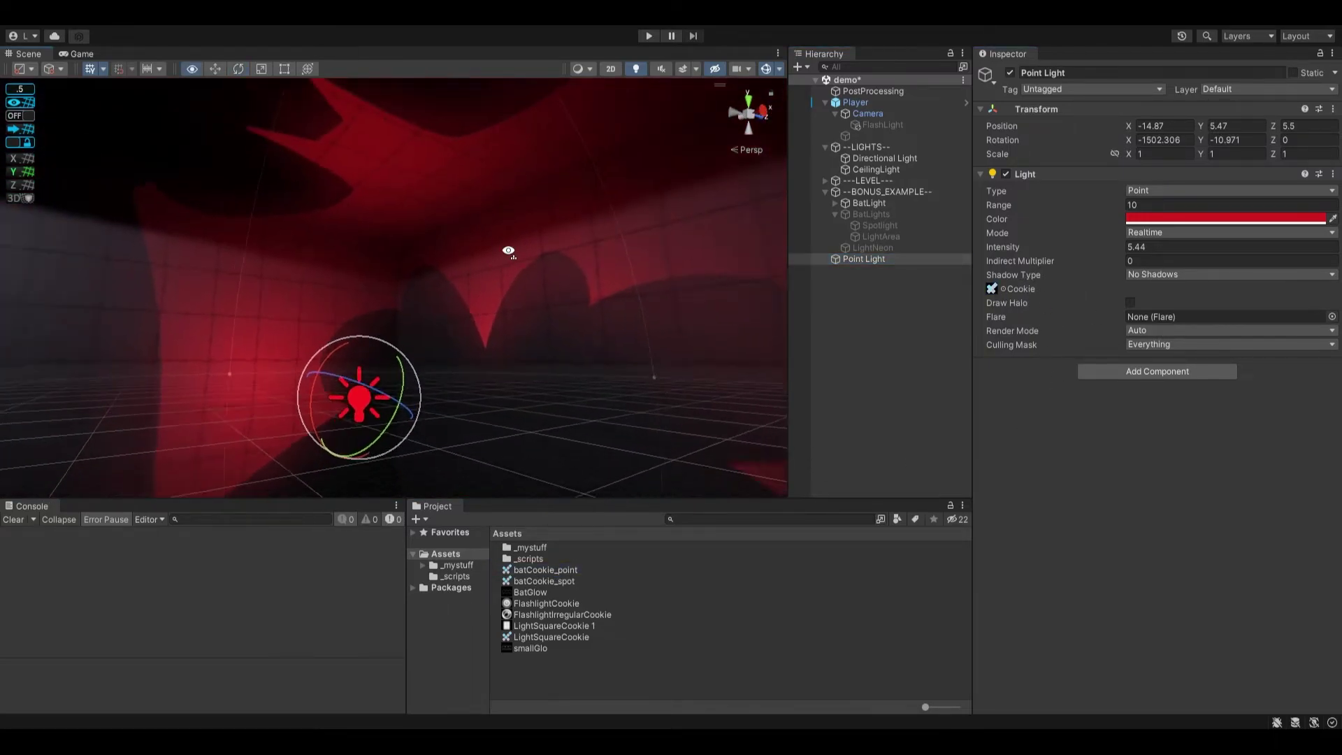
Step: Rotate the Point Light to about -1433.8 on X and move it to about X -15.57, Z 5.38
drag(329, 357, 462, 303)
right_drag(464, 310, 453, 343)
key(w)
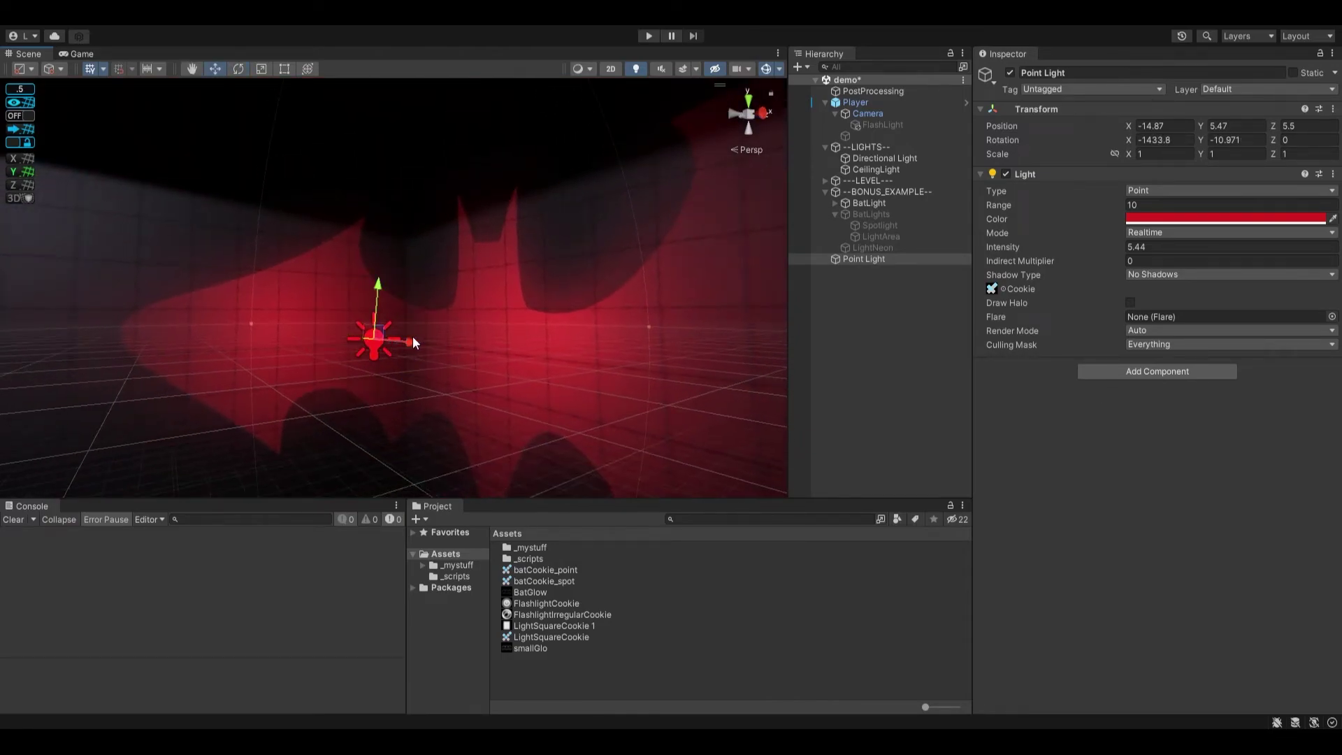
mouse_move(410, 342)
mouse_down()
mouse_move(358, 320)
mouse_move(387, 333)
mouse_up()
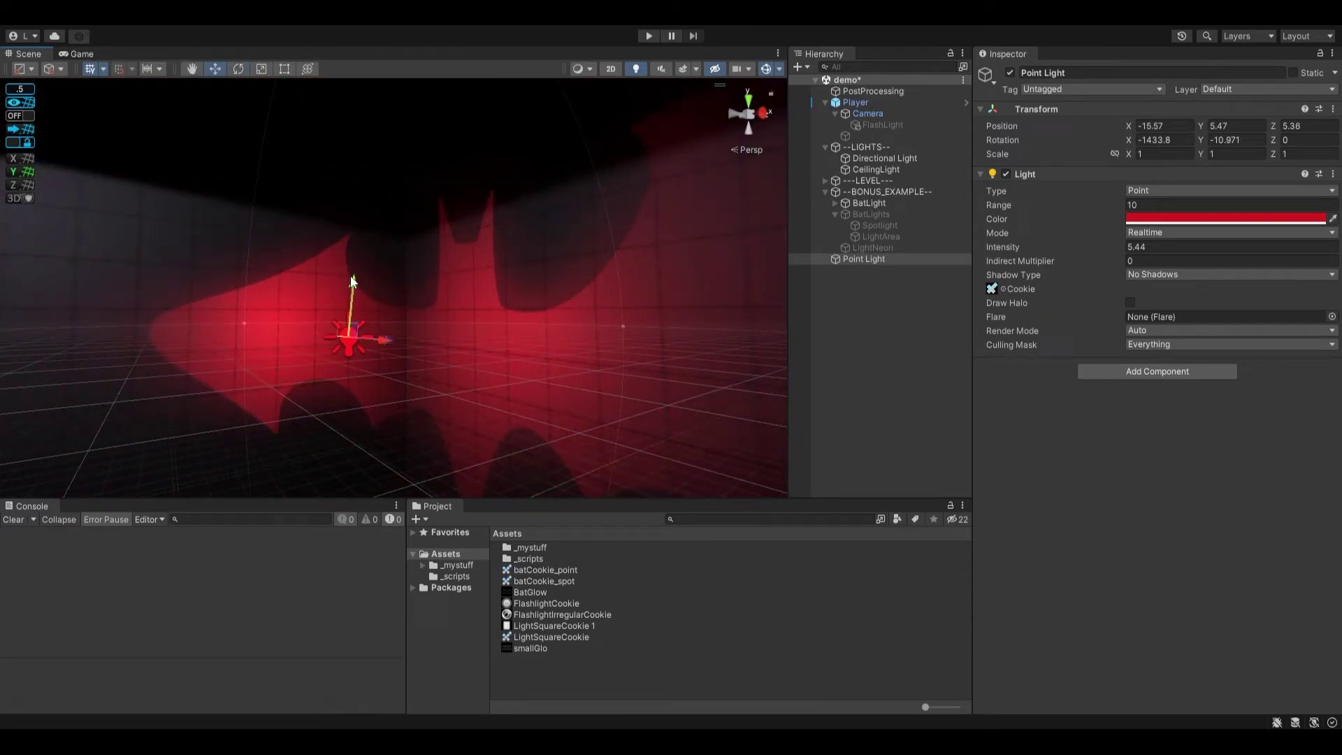
Step: Rotate the Point Light to about -1289, -2031, -184 and raise it to about Y 7.03, Z 5.5
key(e)
drag(355, 272, 294, 114)
right_drag(475, 239, 615, 281)
key(w)
mouse_move(309, 139)
mouse_down()
mouse_move(330, 311)
mouse_move(318, 129)
mouse_move(317, 149)
mouse_up()
right_drag(378, 204, 263, 186)
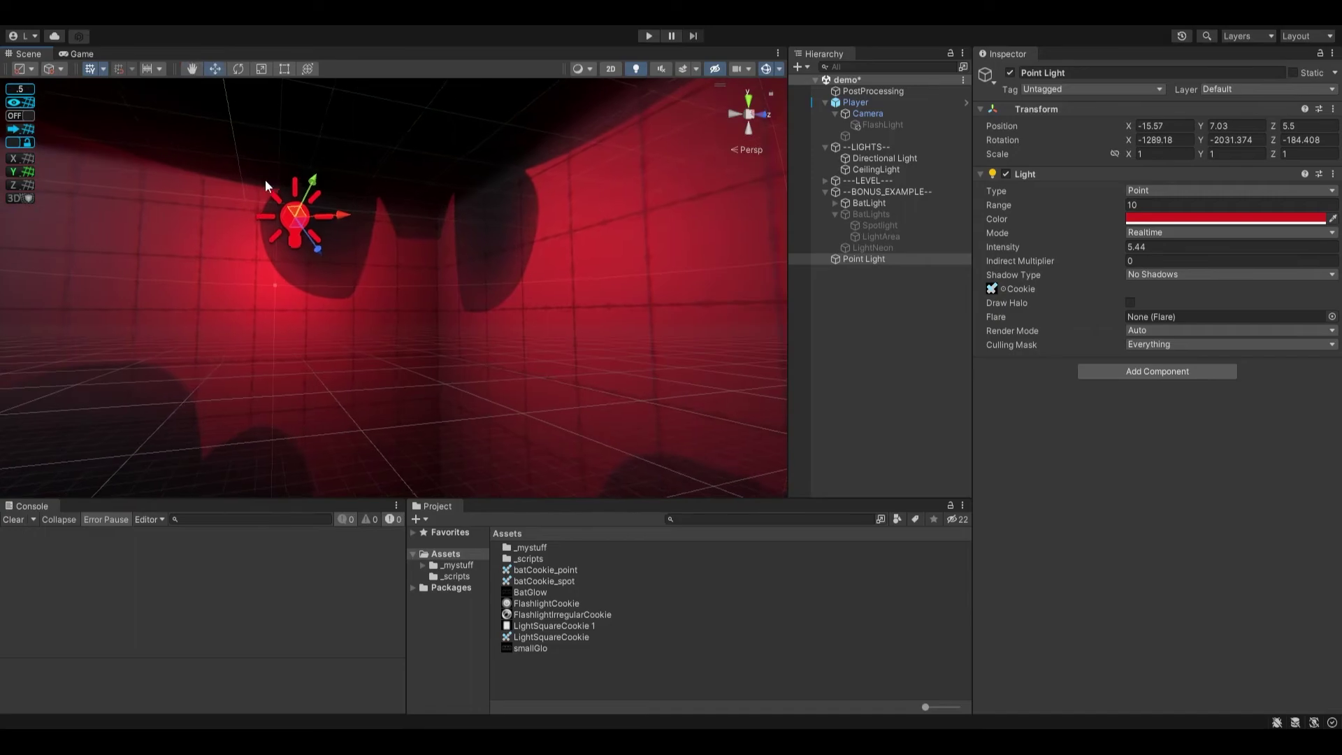
Step: Lower the Point Light to about X -15.23, Y 6.14, Z 5.13 and examine the bat projection in the corner
drag(305, 179, 281, 260)
right_drag(493, 318, 532, 333)
alt+drag(533, 334, 559, 337)
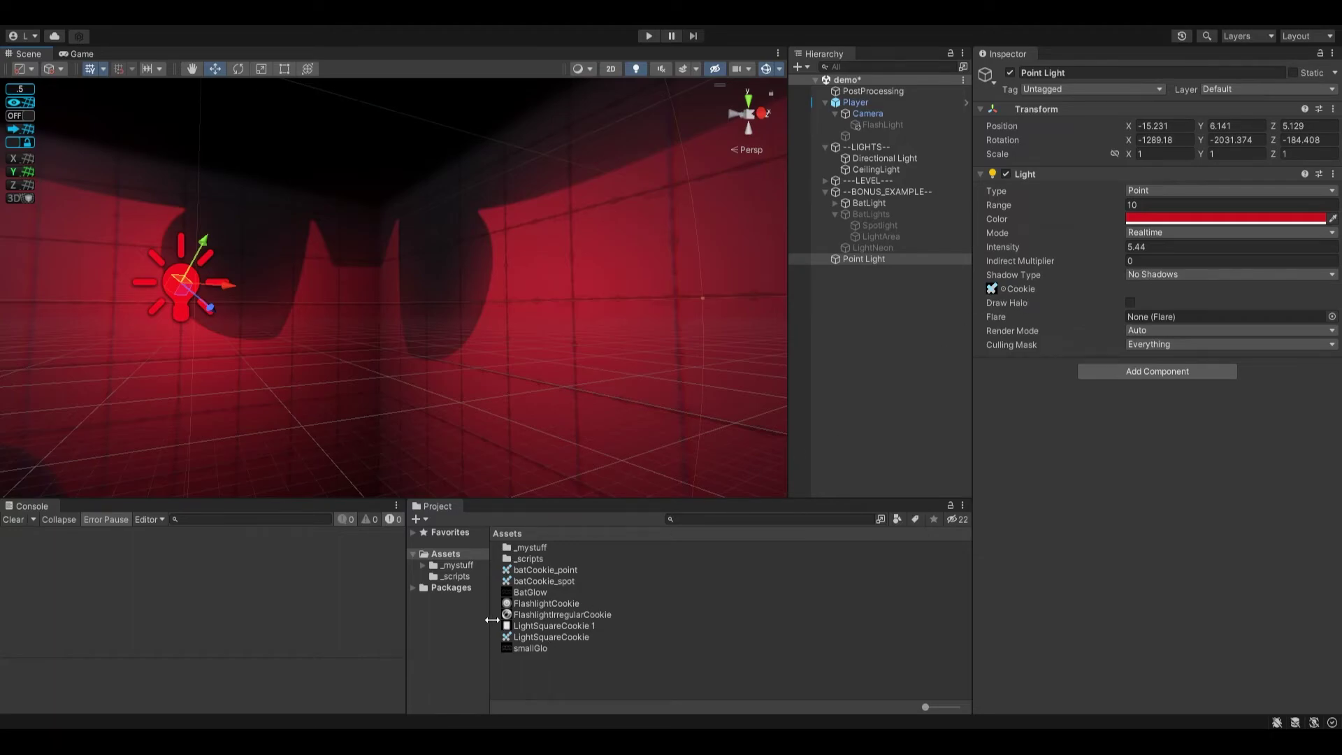
Step: Replace the Point Light's cookie with LightSquareCookie and examine the pattern on the walls
mouse_move(995, 289)
mouse_down()
mouse_move(499, 628)
mouse_move(1014, 301)
mouse_up()
drag(1007, 295, 993, 292)
right_drag(417, 308, 347, 276)
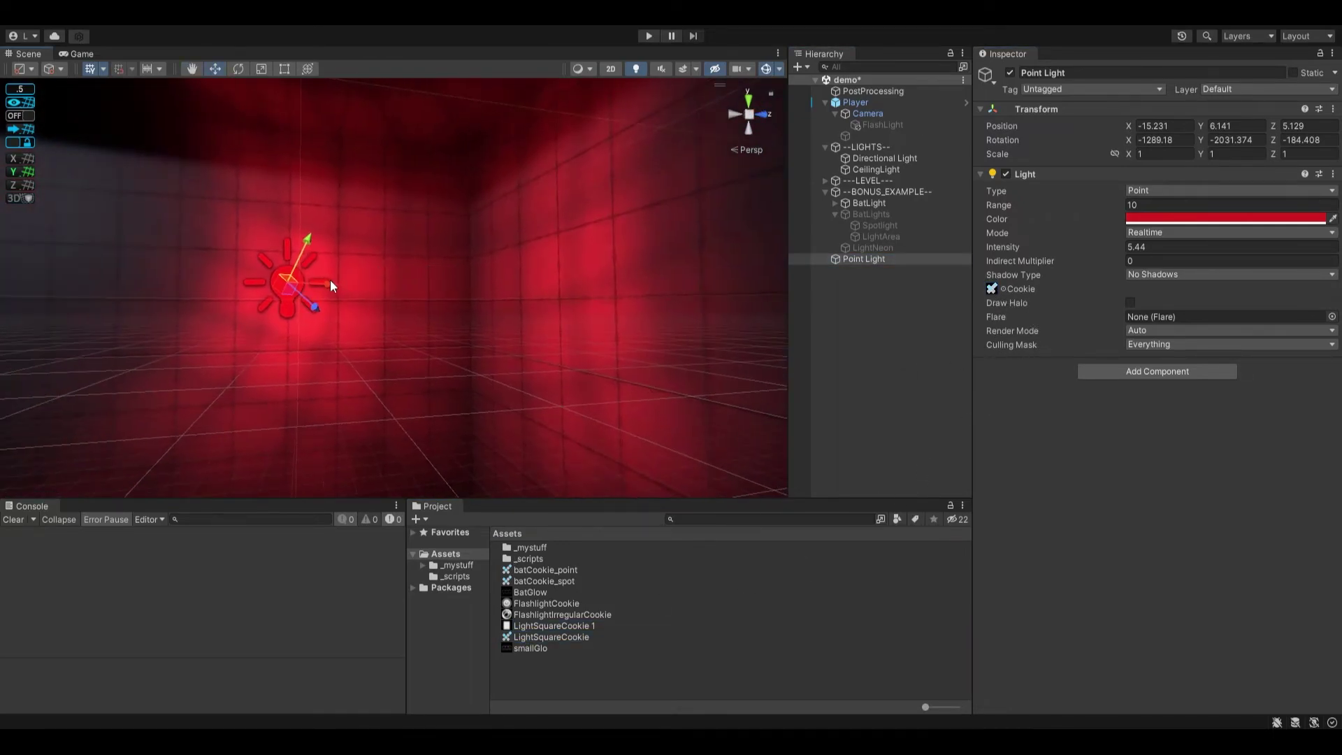
Step: Move the Point Light up near the ceiling, to about X -14.35, Y 7.69, Z 6.61
drag(335, 285, 488, 321)
drag(439, 252, 471, 152)
right_drag(476, 158, 418, 140)
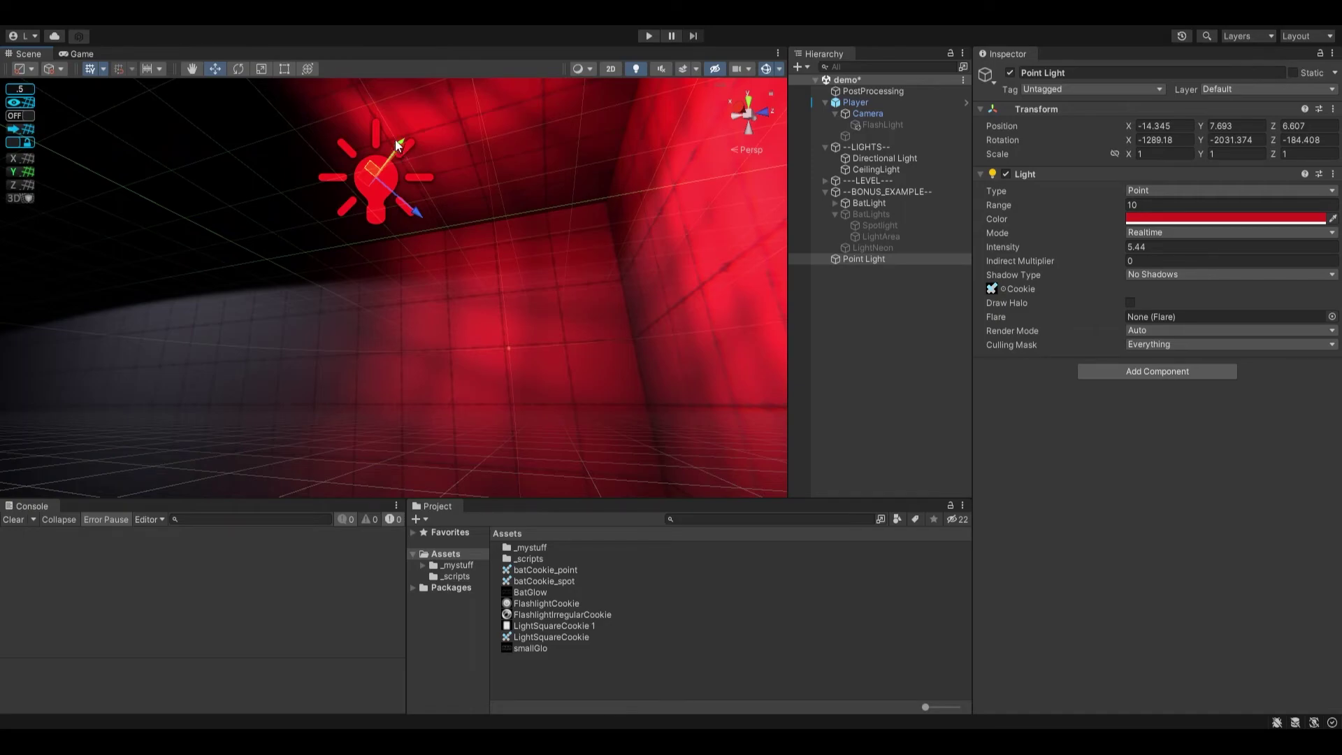
Step: Rotate the Point Light to about -1278, -2078, -204 and examine how the square pattern shifts across the walls
key(e)
drag(405, 186, 449, 187)
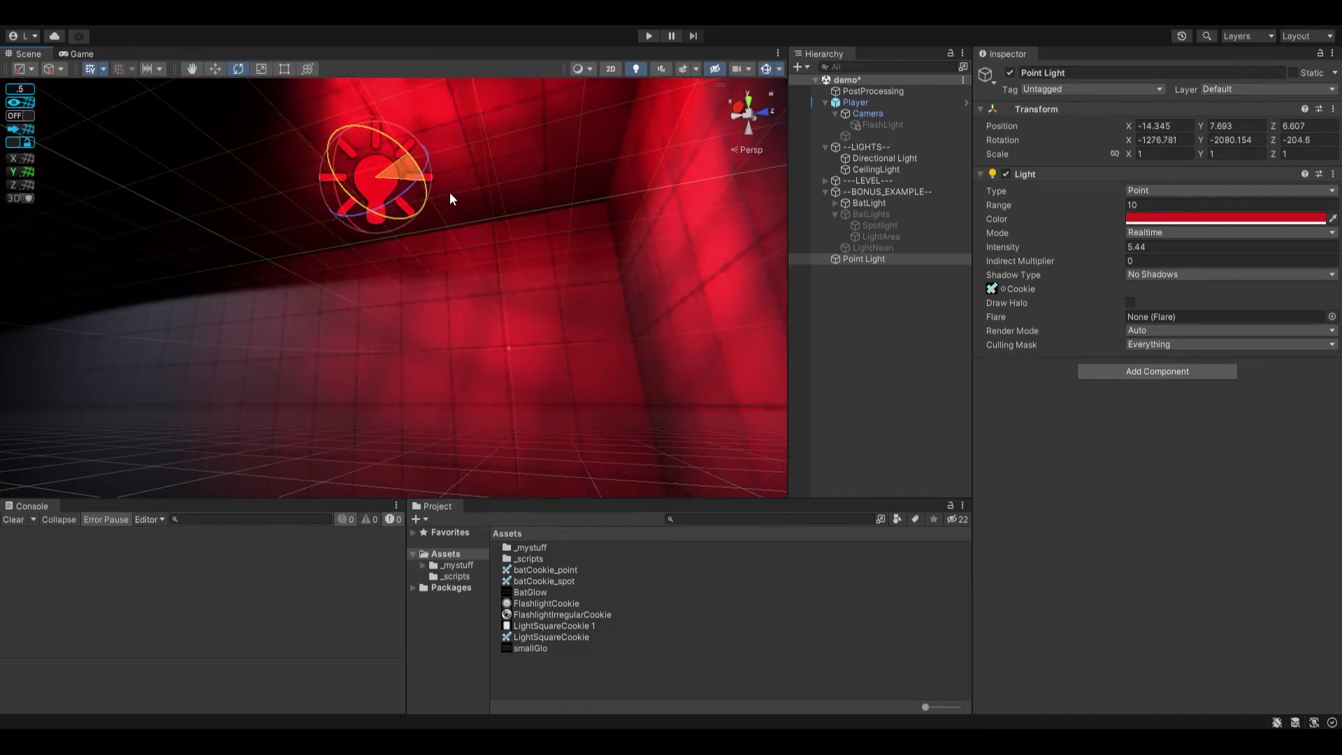
right_drag(450, 187, 650, 302)
key(w)
right_drag(339, 257, 506, 218)
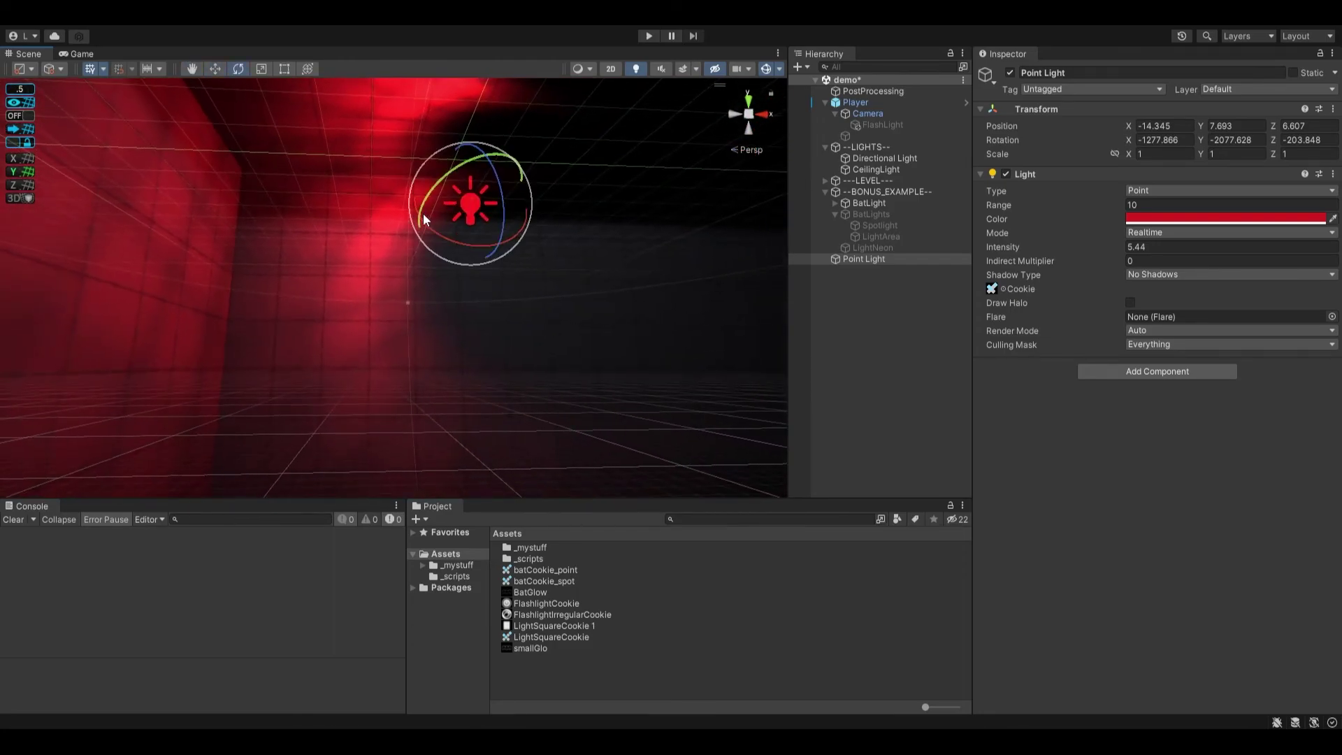
Step: Move the Point Light to about X -15.50, Y 7.32, Z 6.45 and rotate it to about -1294, -2168, -279
drag(418, 217, 150, 292)
right_drag(150, 292, 341, 276)
drag(313, 300, 805, 203)
right_drag(530, 296, 582, 285)
key(s)
key(e)
drag(510, 290, 634, 182)
drag(583, 240, 545, 154)
drag(454, 681, 664, 161)
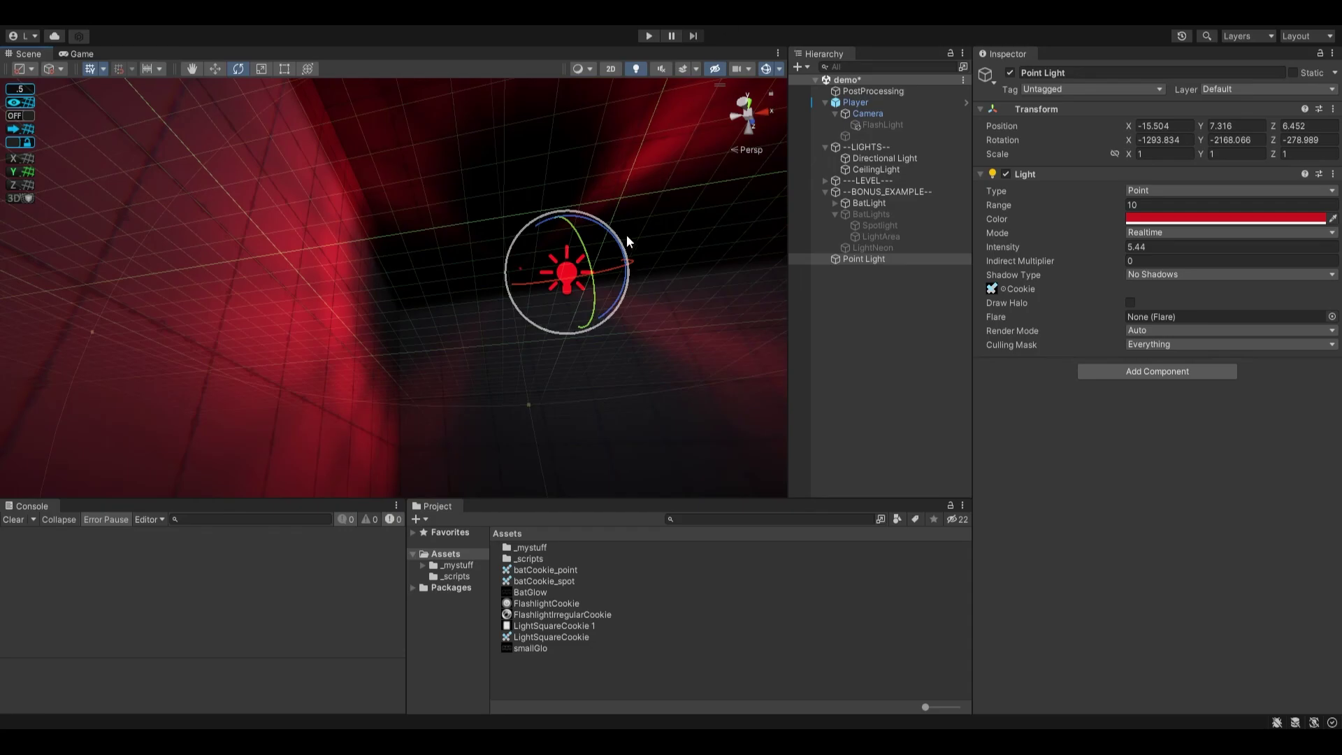
Step: Rotate the Point Light to about -1340, -2214, -321 and examine the lit room from farther away
right_drag(581, 262, 692, 274)
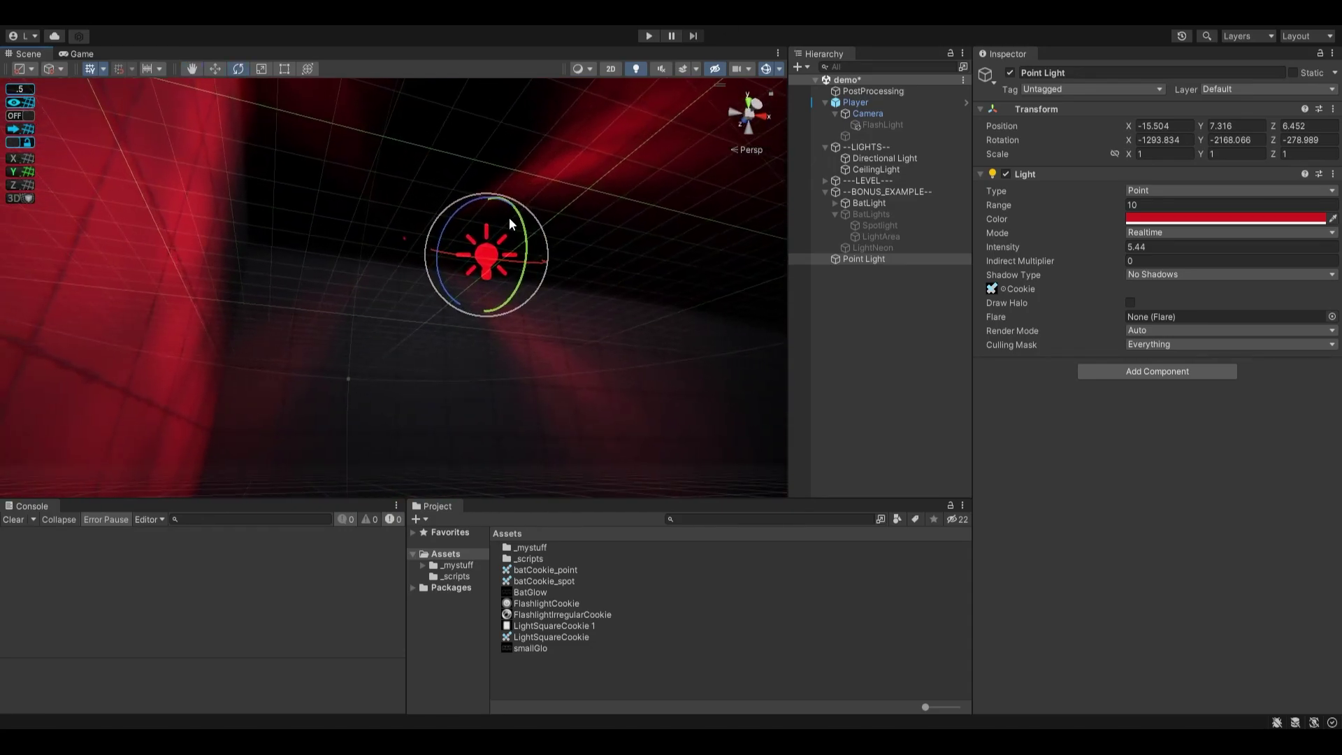
drag(521, 223, 571, 293)
right_drag(580, 290, 345, 257)
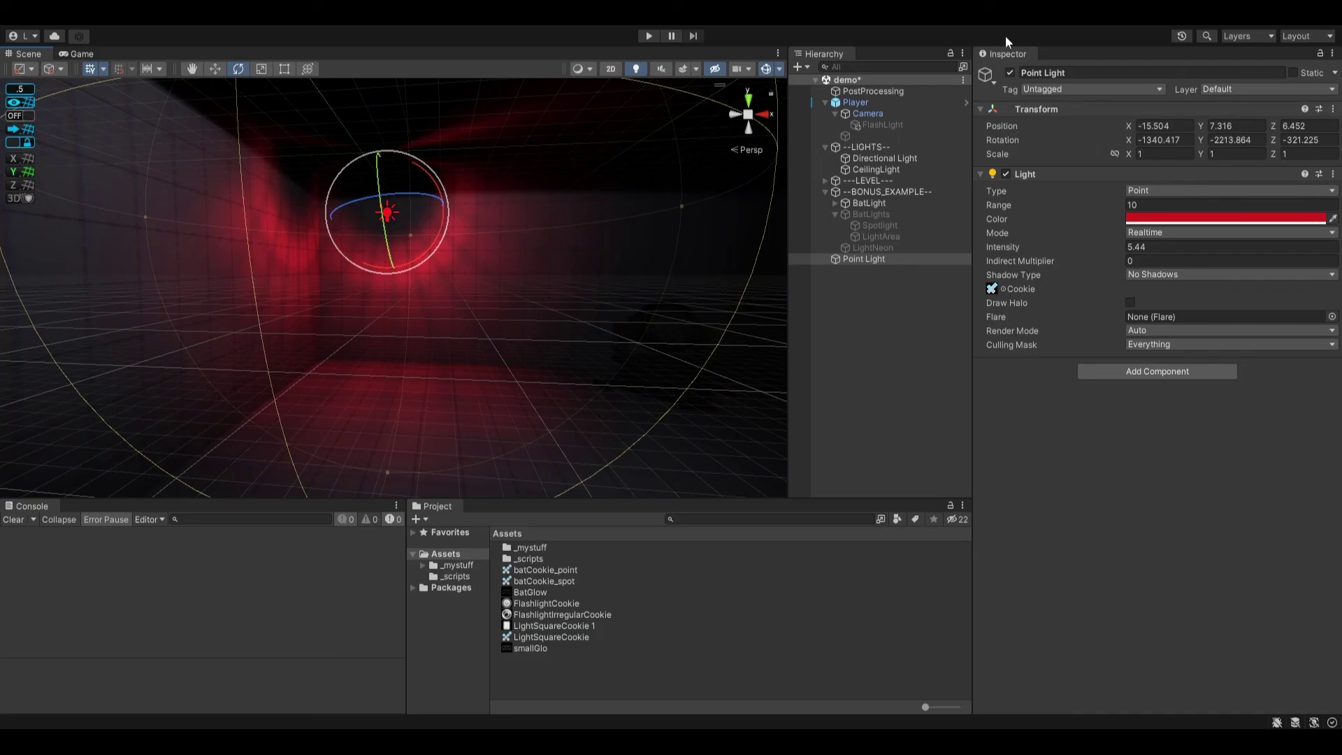